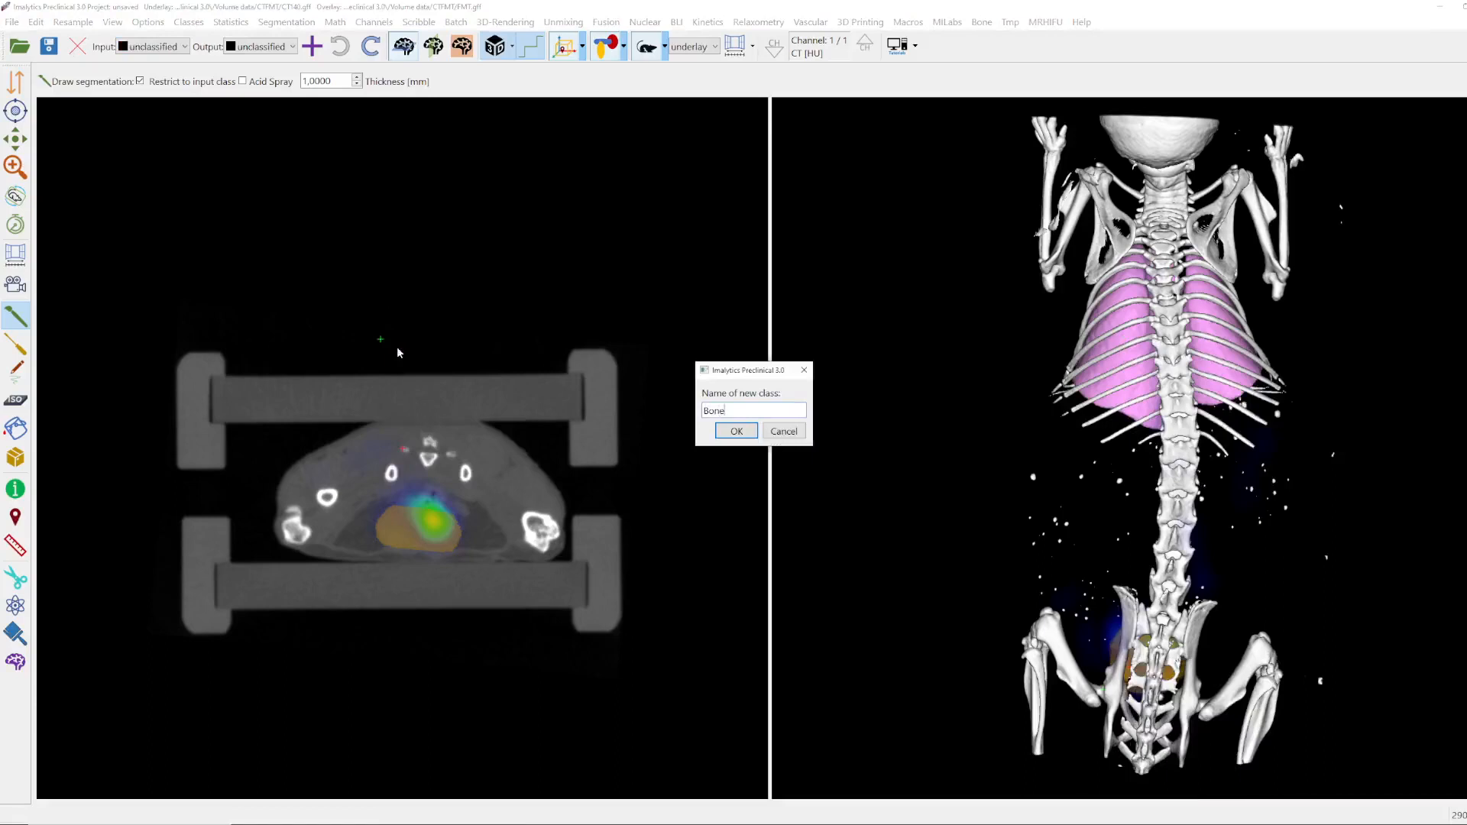
# Create a new class named Bone and assign the unclassified CT voxels above a threshold of 1000 to it
pyautogui.press('Return')
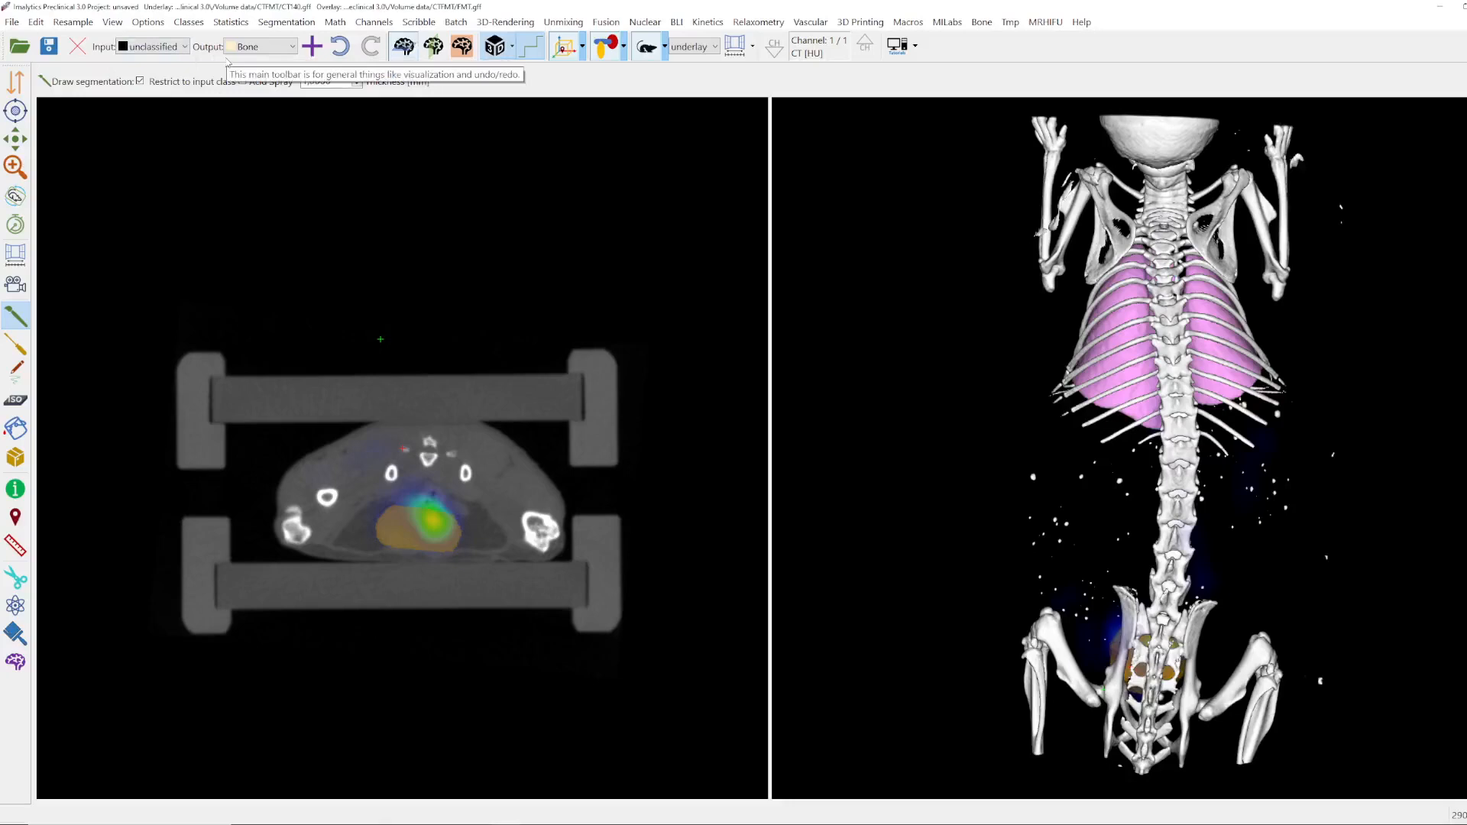
pyautogui.rightClick(431, 449)
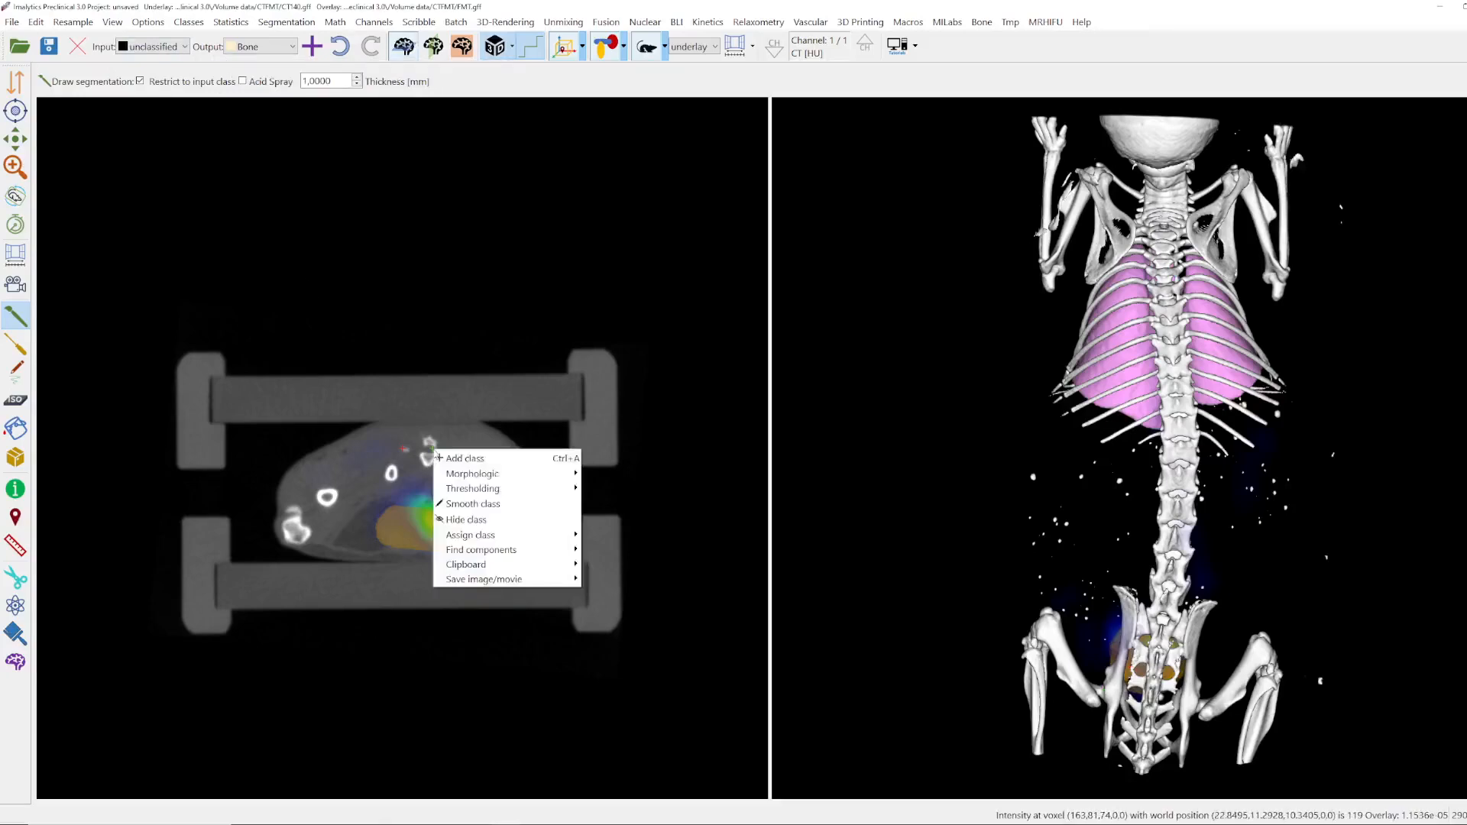
pyautogui.moveTo(496, 488)
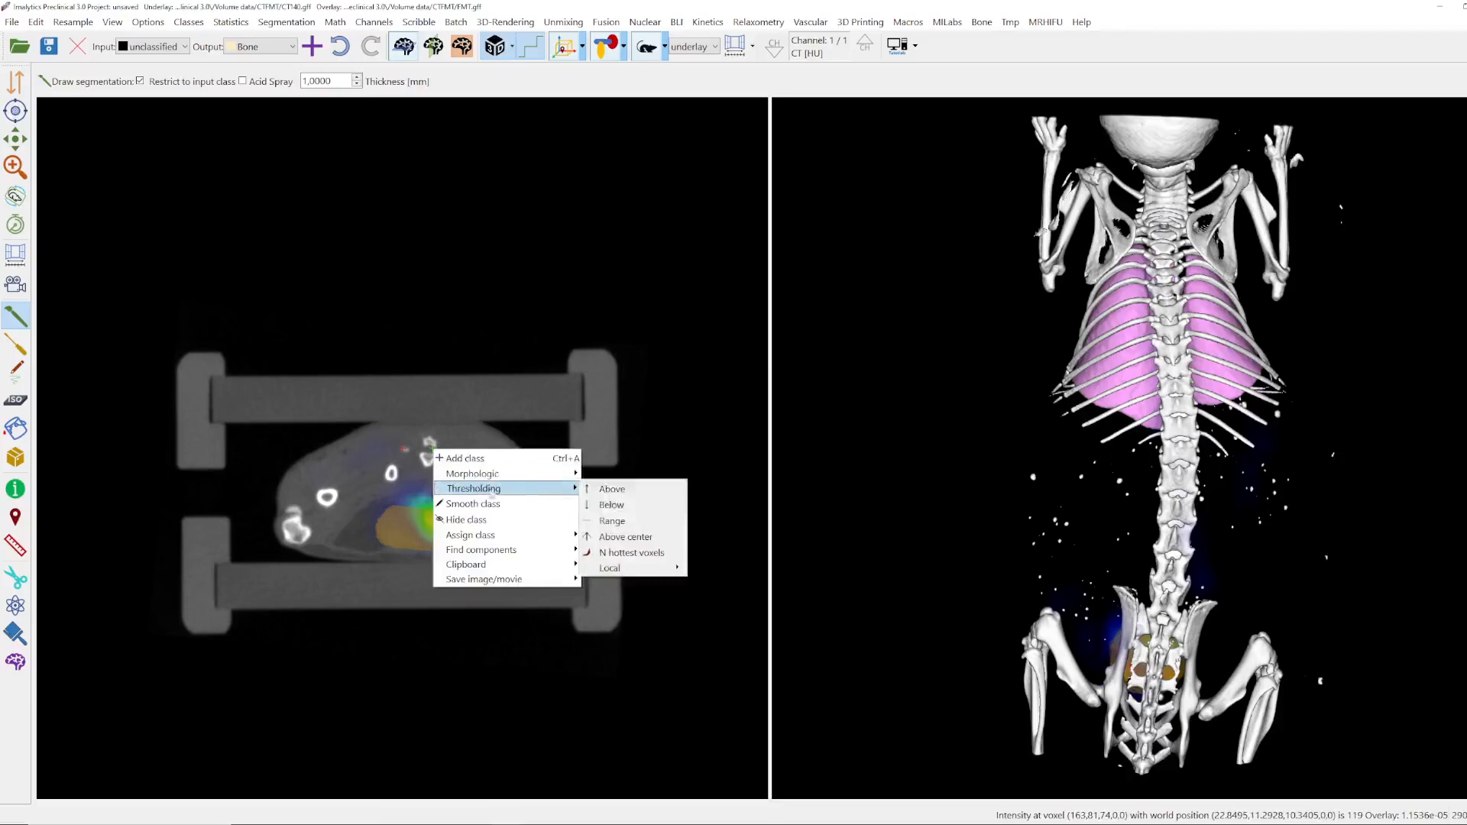
pyautogui.click(616, 487)
pyautogui.write('1000')
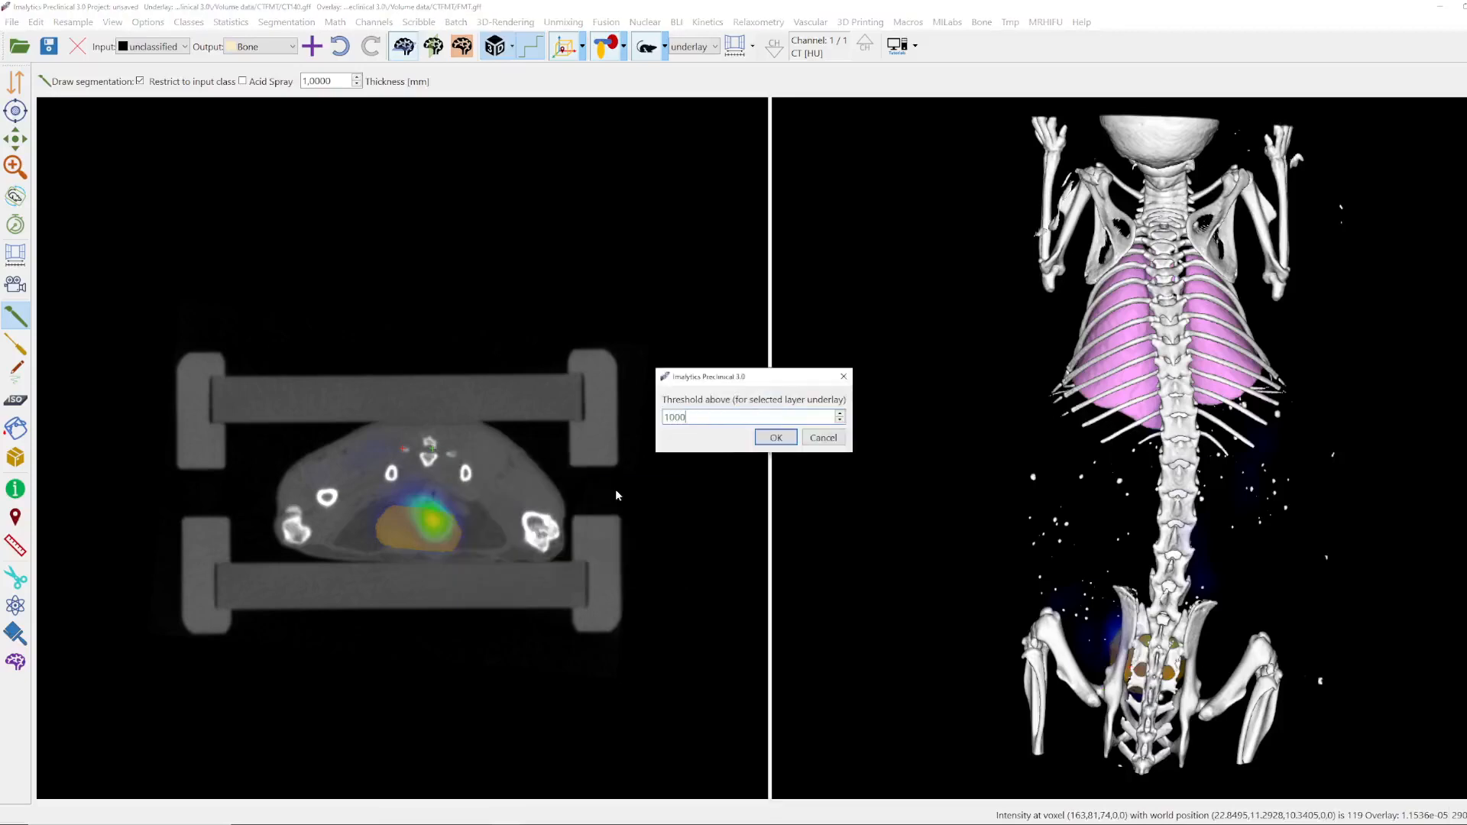
pyautogui.press('Return')
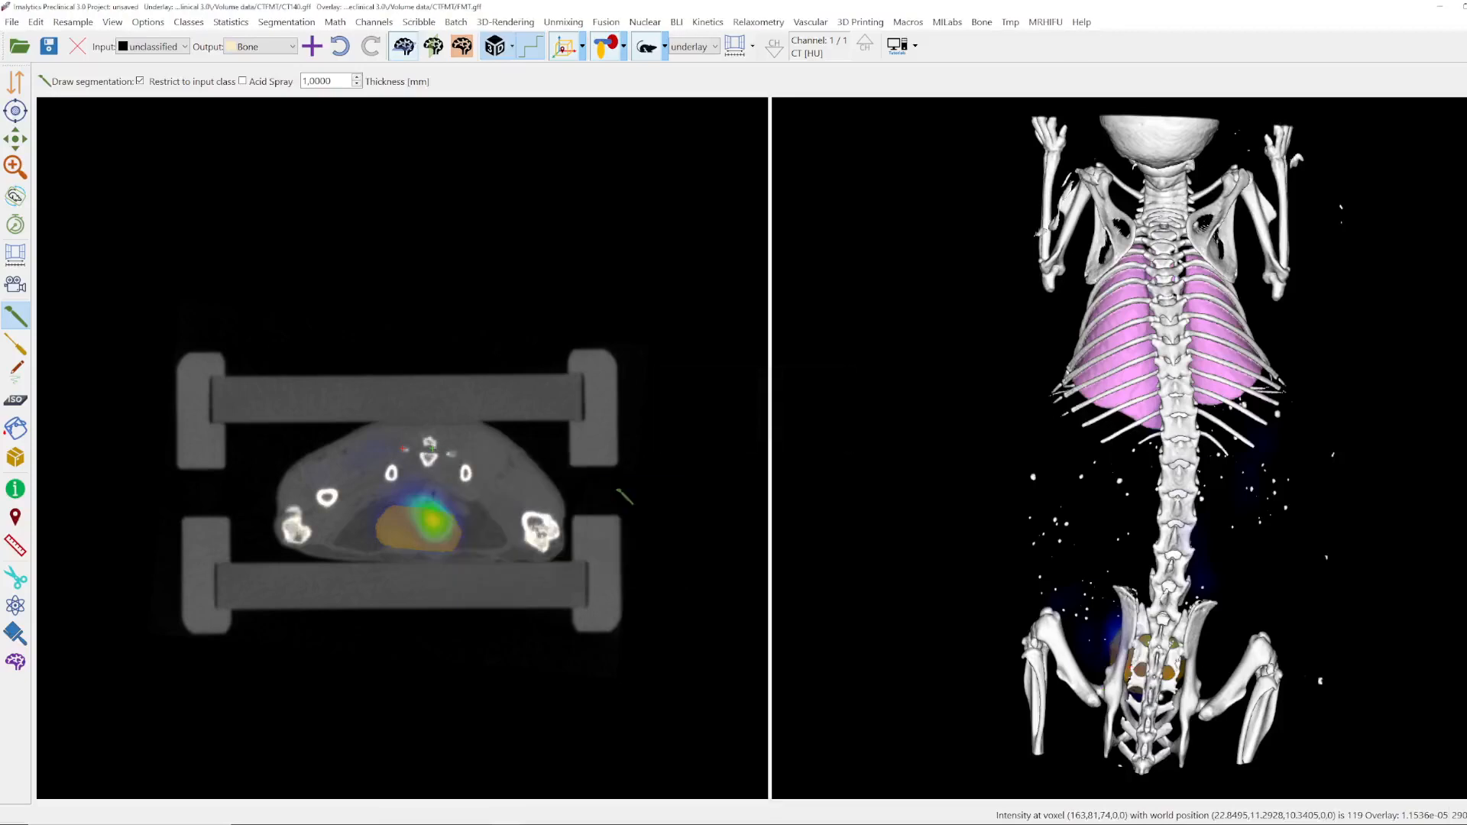
# Inspect the Bone segmentation with the CT underlay hidden, undo the thresholding, and show the underlay again
pyautogui.click(646, 46)
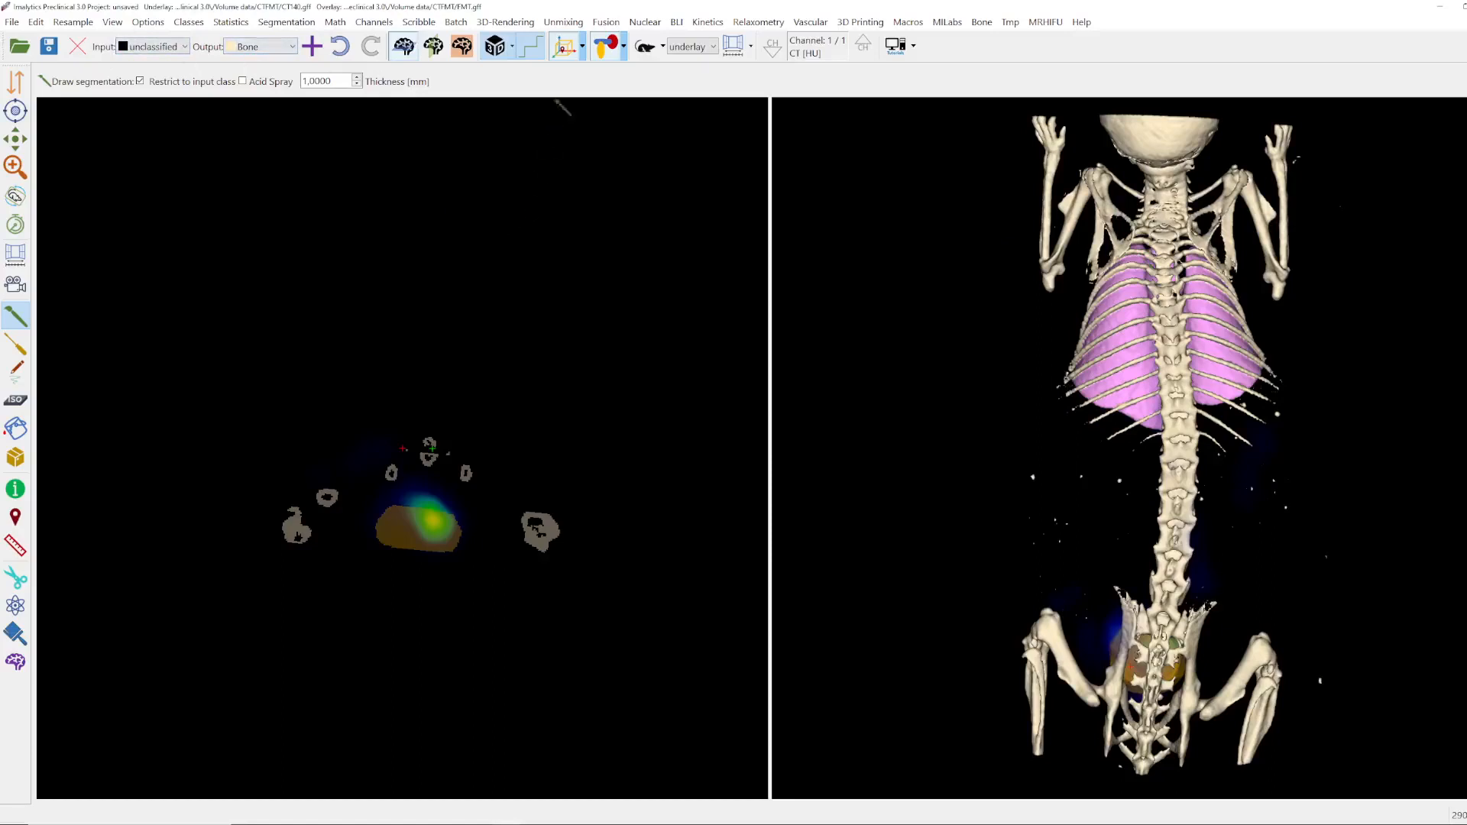
pyautogui.click(646, 58)
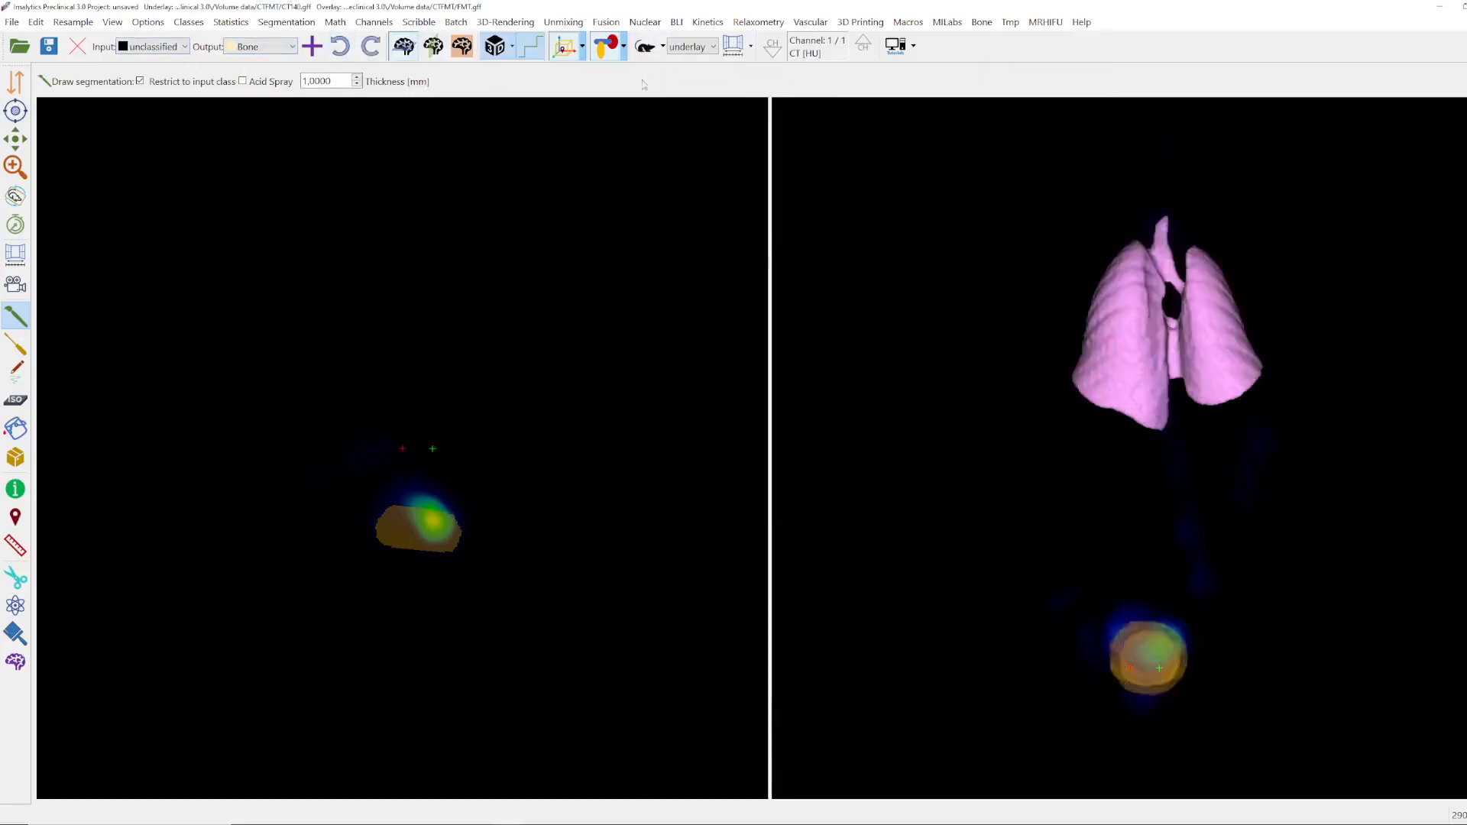
pyautogui.click(645, 58)
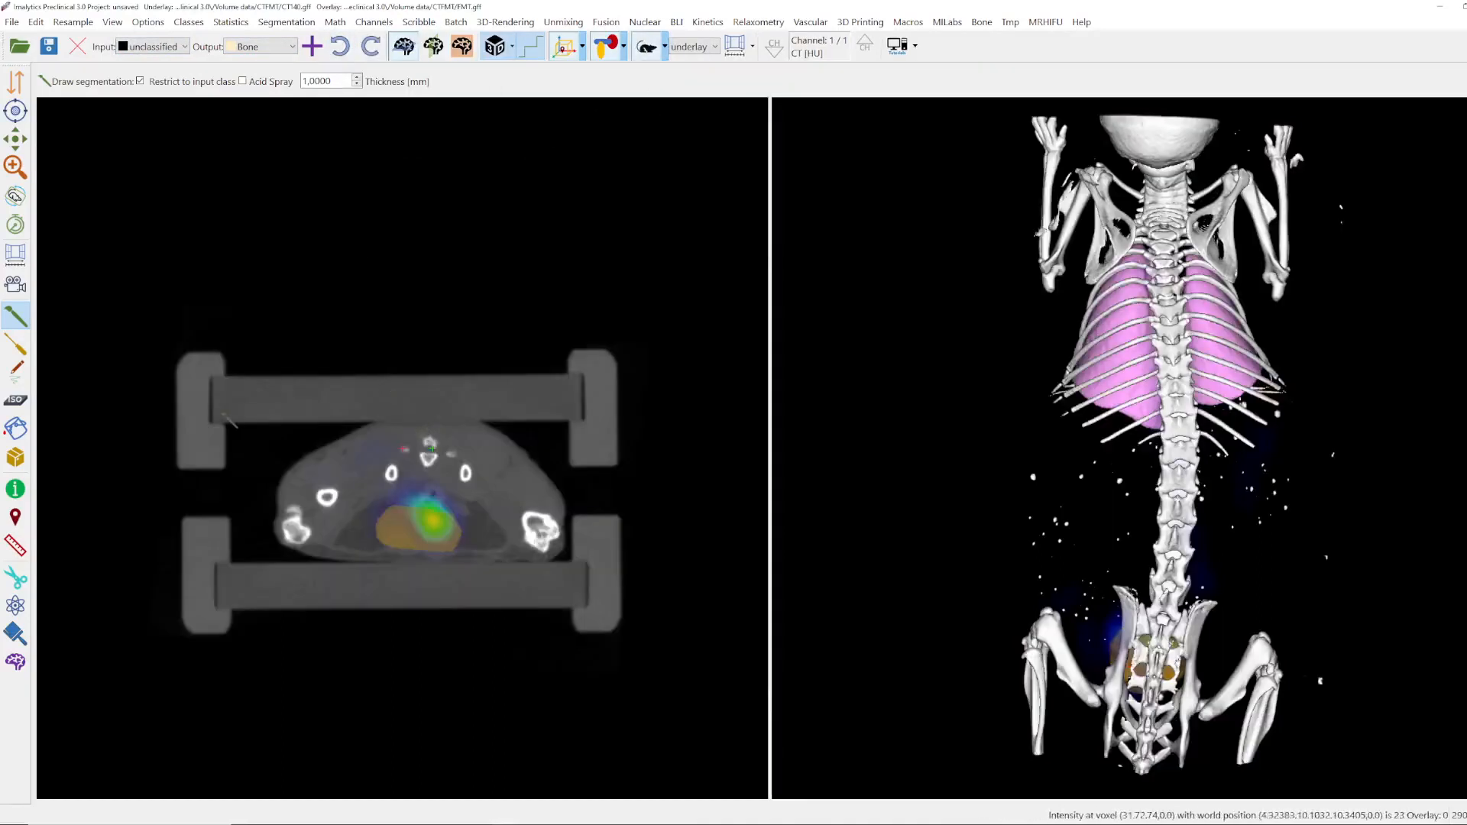
# Create class A and place a 5 mm sphere region of it on the vertebra, with restriction to the input class off
pyautogui.click(16, 346)
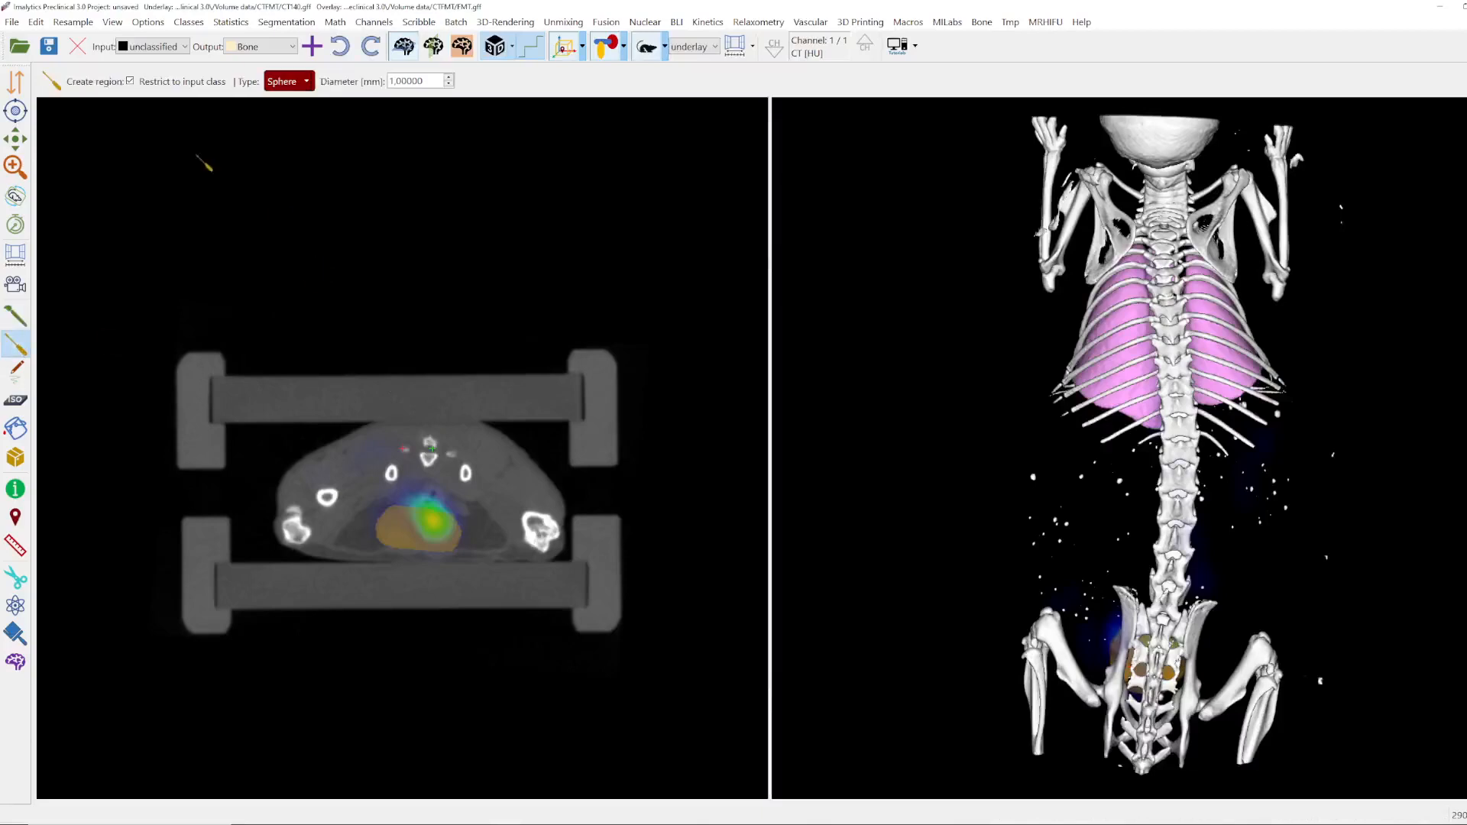
pyautogui.click(448, 77)
pyautogui.click(448, 77)
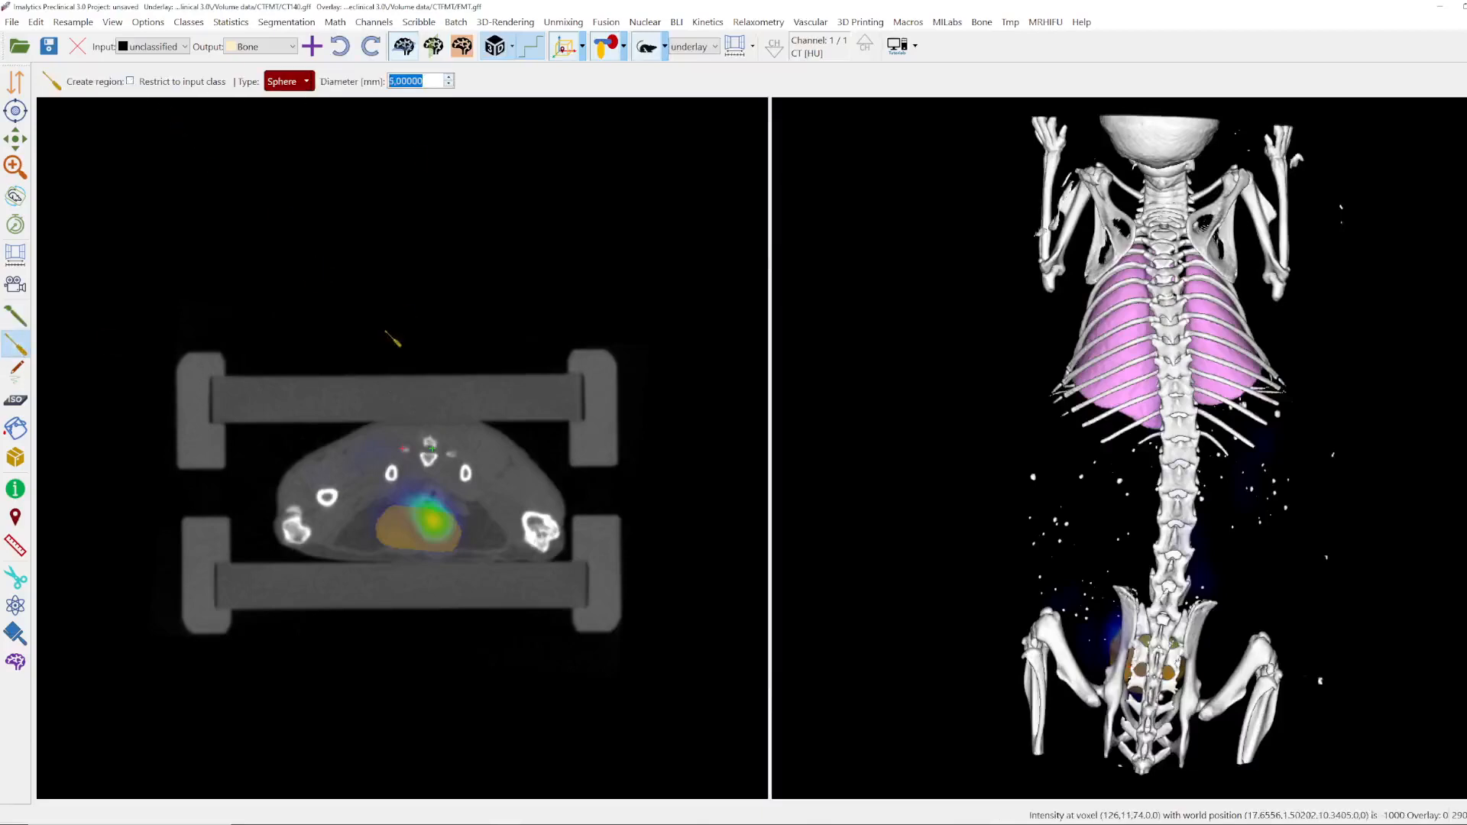
pyautogui.click(395, 421)
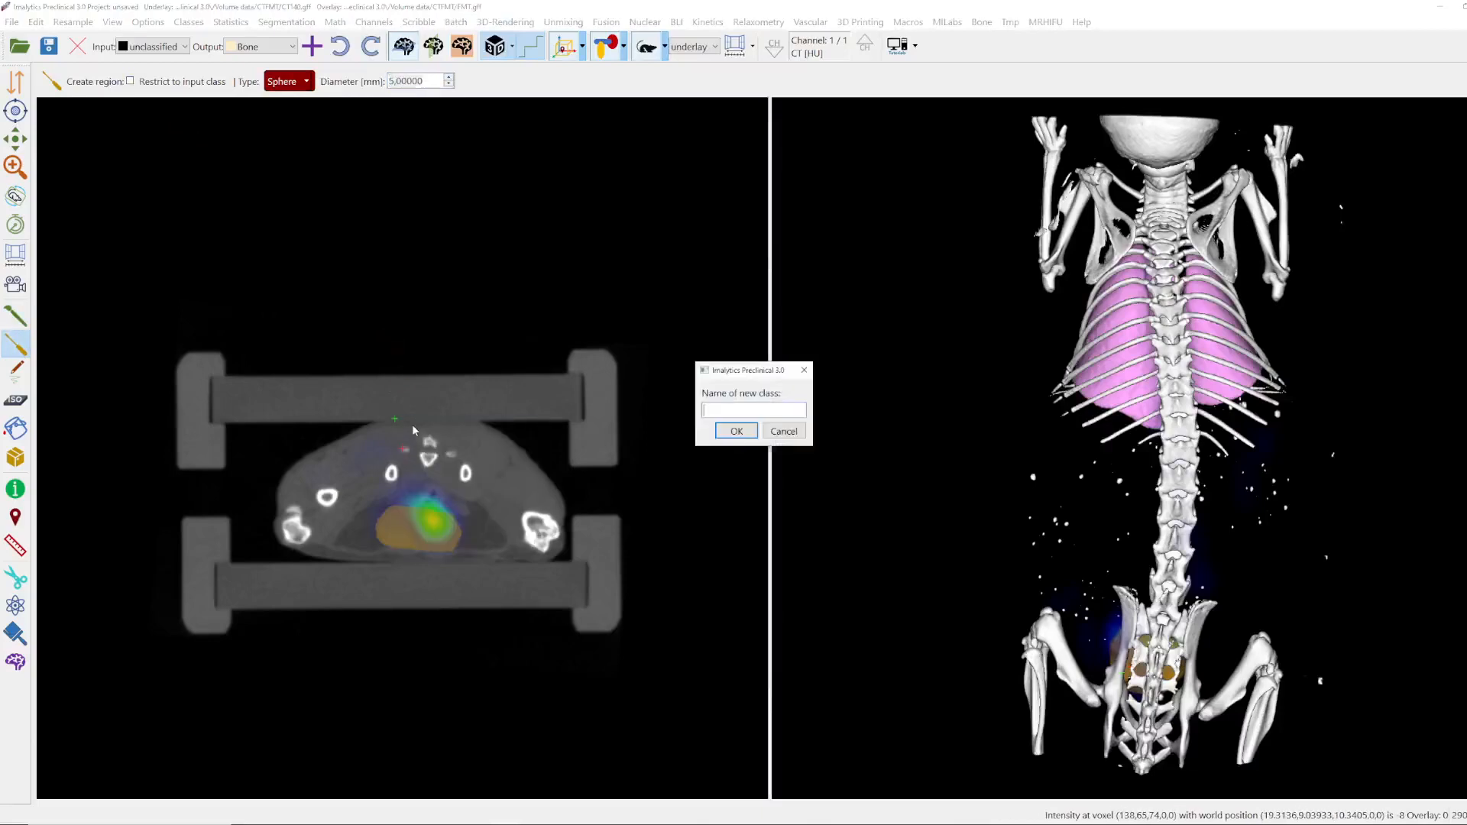
pyautogui.press('Return')
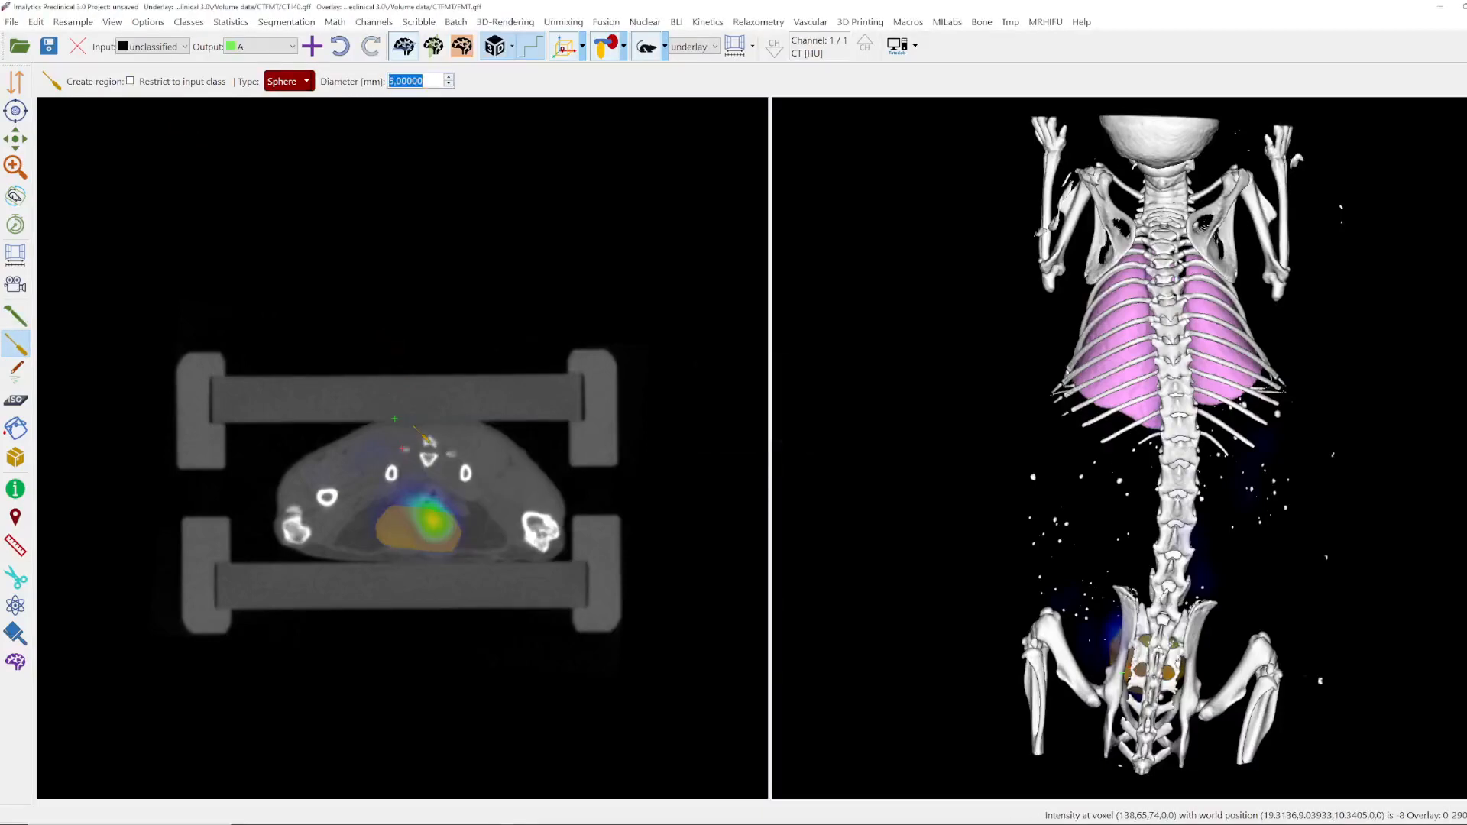
pyautogui.click(429, 441)
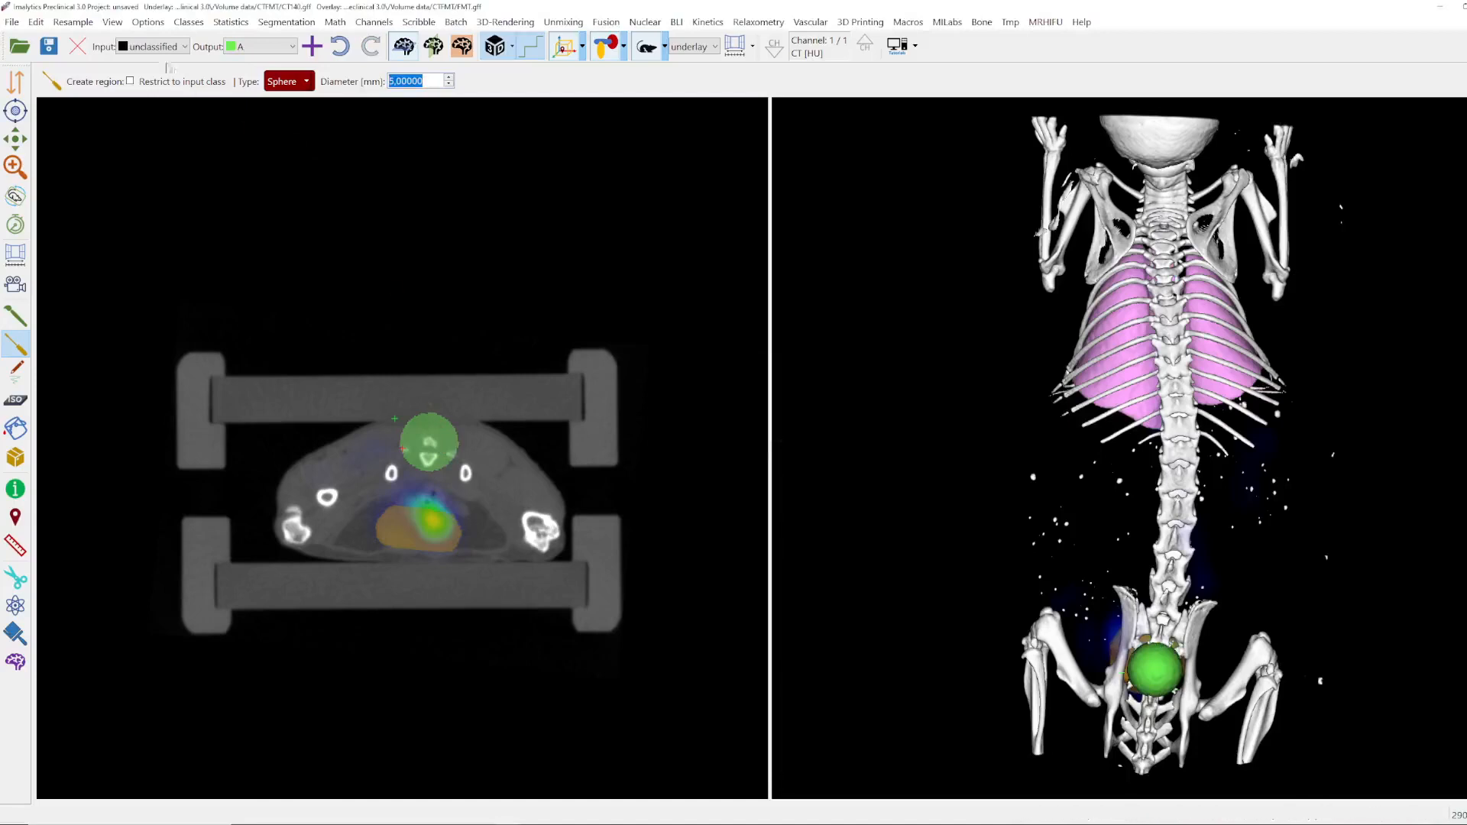
# Set A as input class and Bone as output class, and threshold the sphere's voxels above the preset value
pyautogui.click(153, 46)
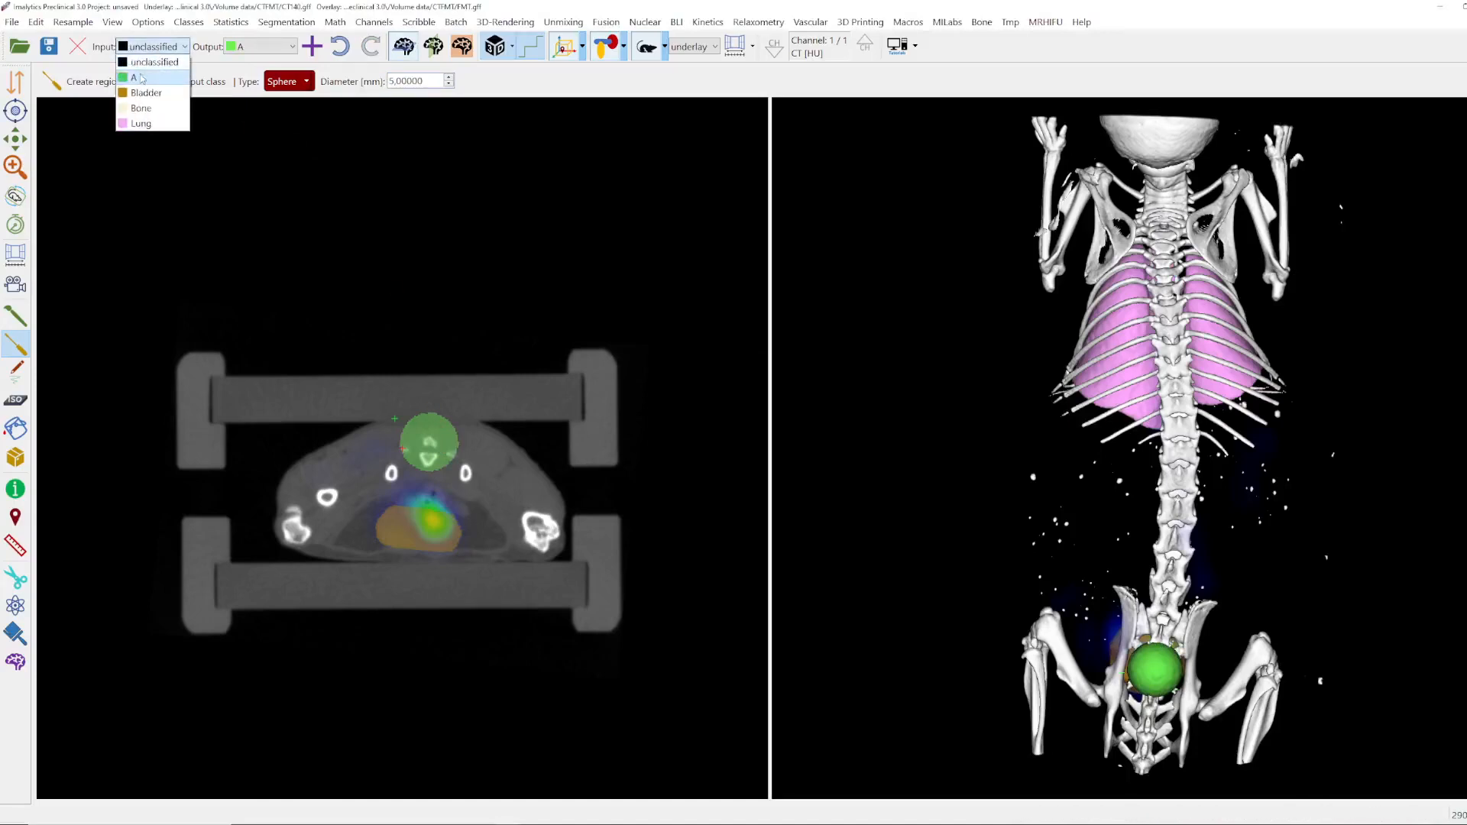
pyautogui.click(141, 78)
pyautogui.click(259, 47)
pyautogui.click(252, 107)
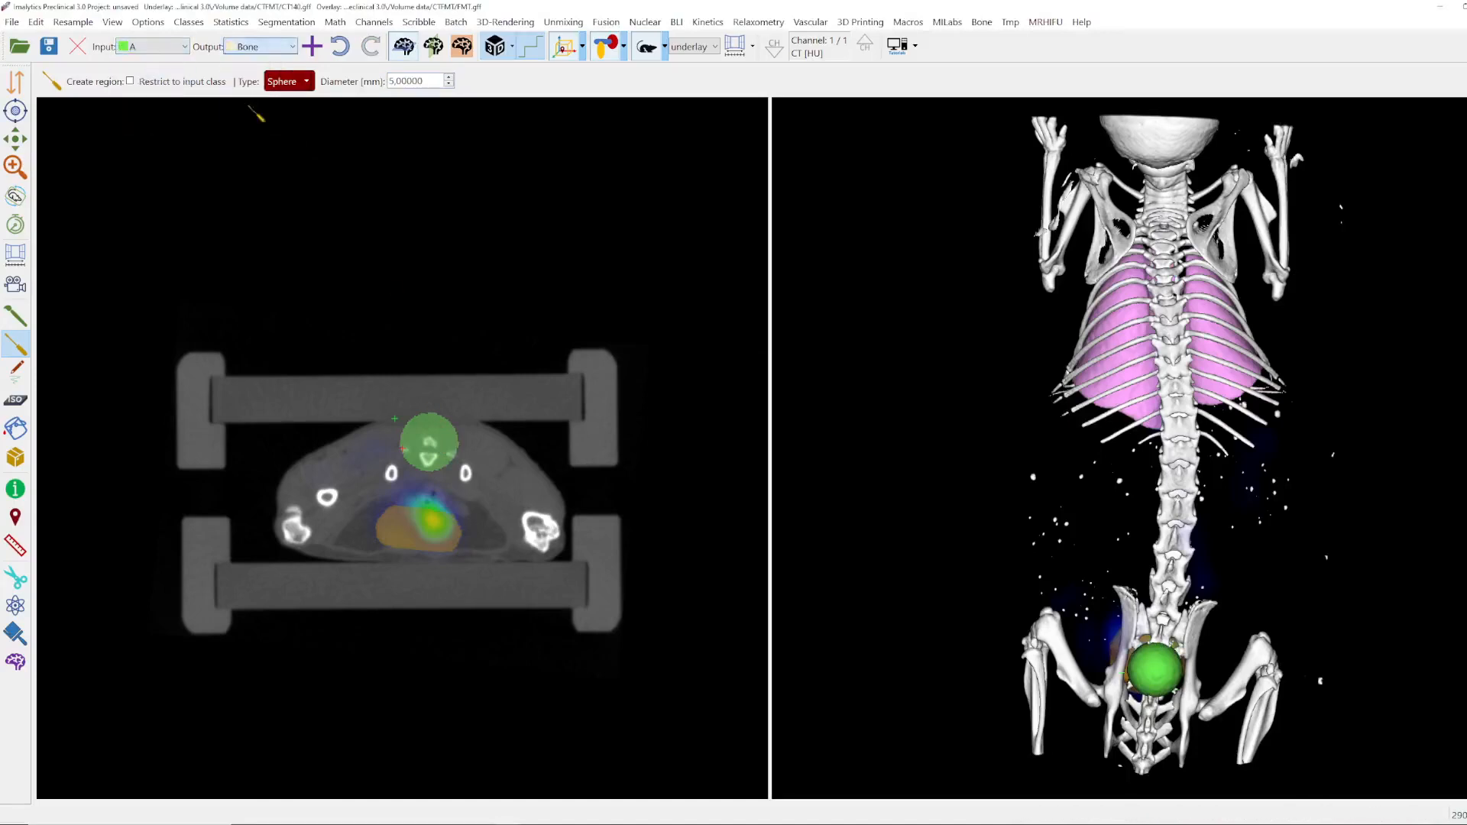
pyautogui.rightClick(427, 440)
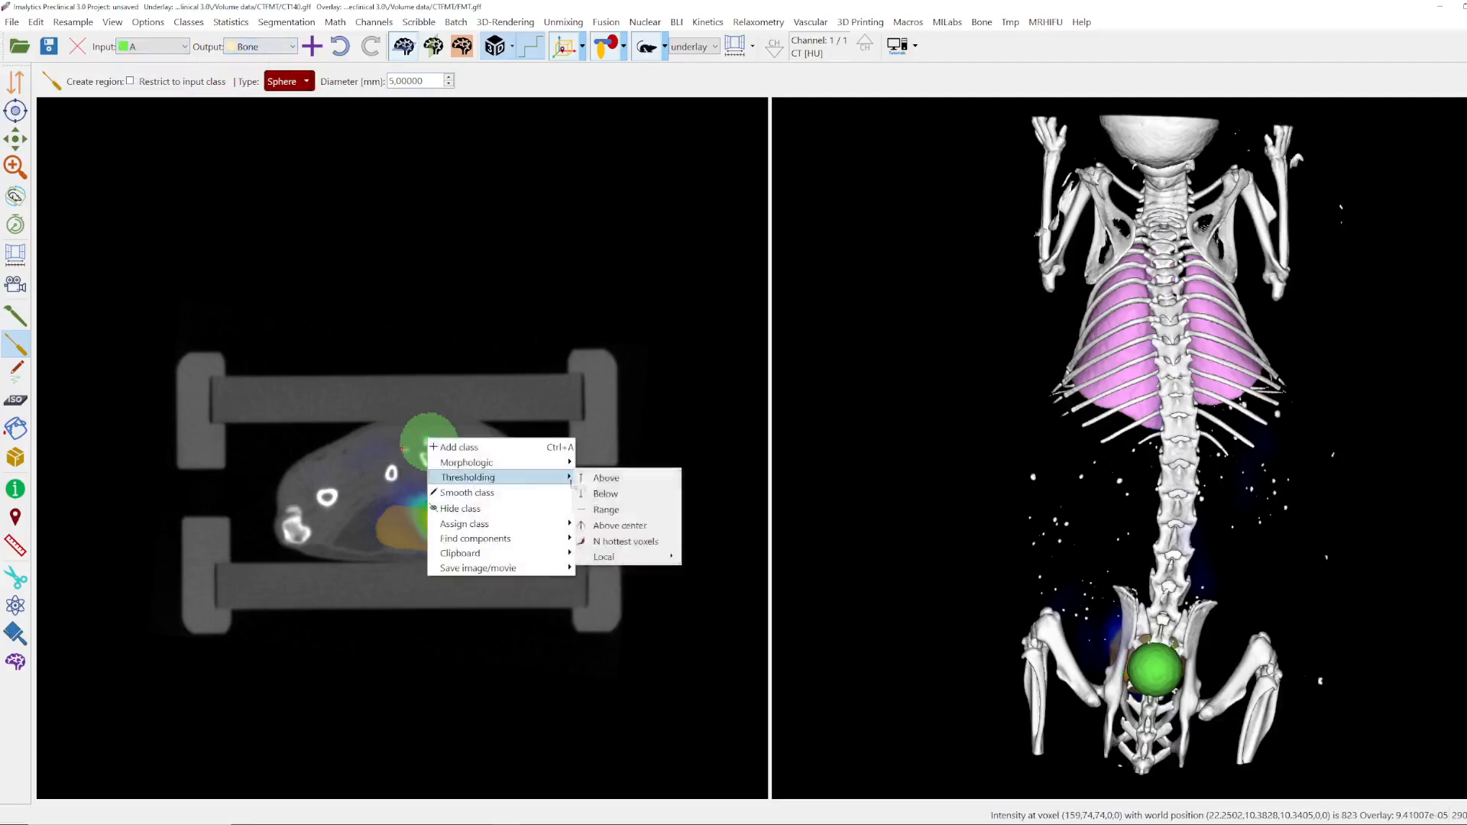
pyautogui.click(606, 477)
pyautogui.click(775, 443)
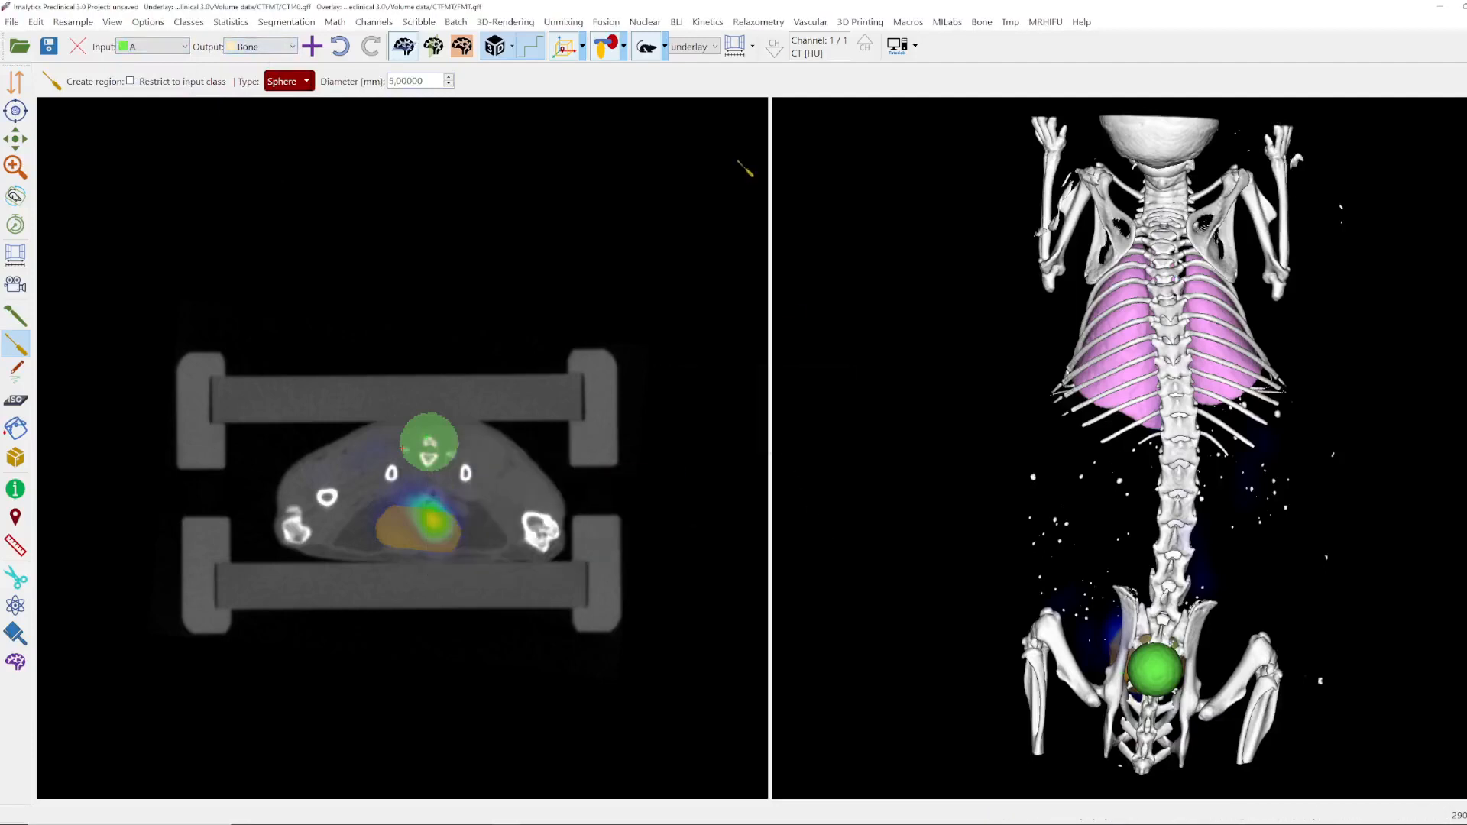
# Inspect the thresholded sphere with the CT underlay hidden, and undo that thresholding
pyautogui.click(647, 49)
pyautogui.click(340, 46)
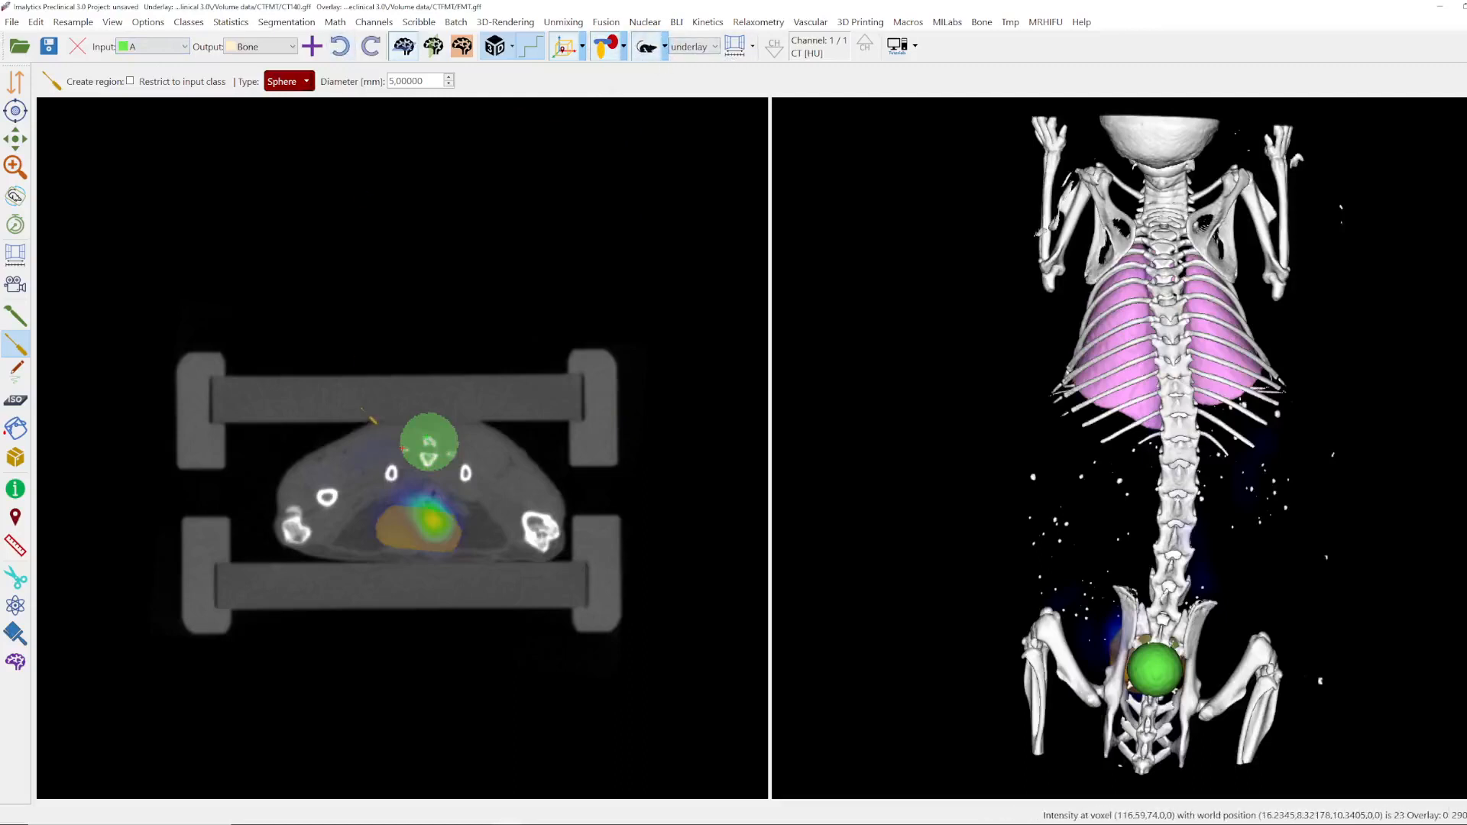
# Create a new output class named b and turn on restriction to the input class for region creation
pyautogui.rightClick(360, 408)
pyautogui.click(370, 417)
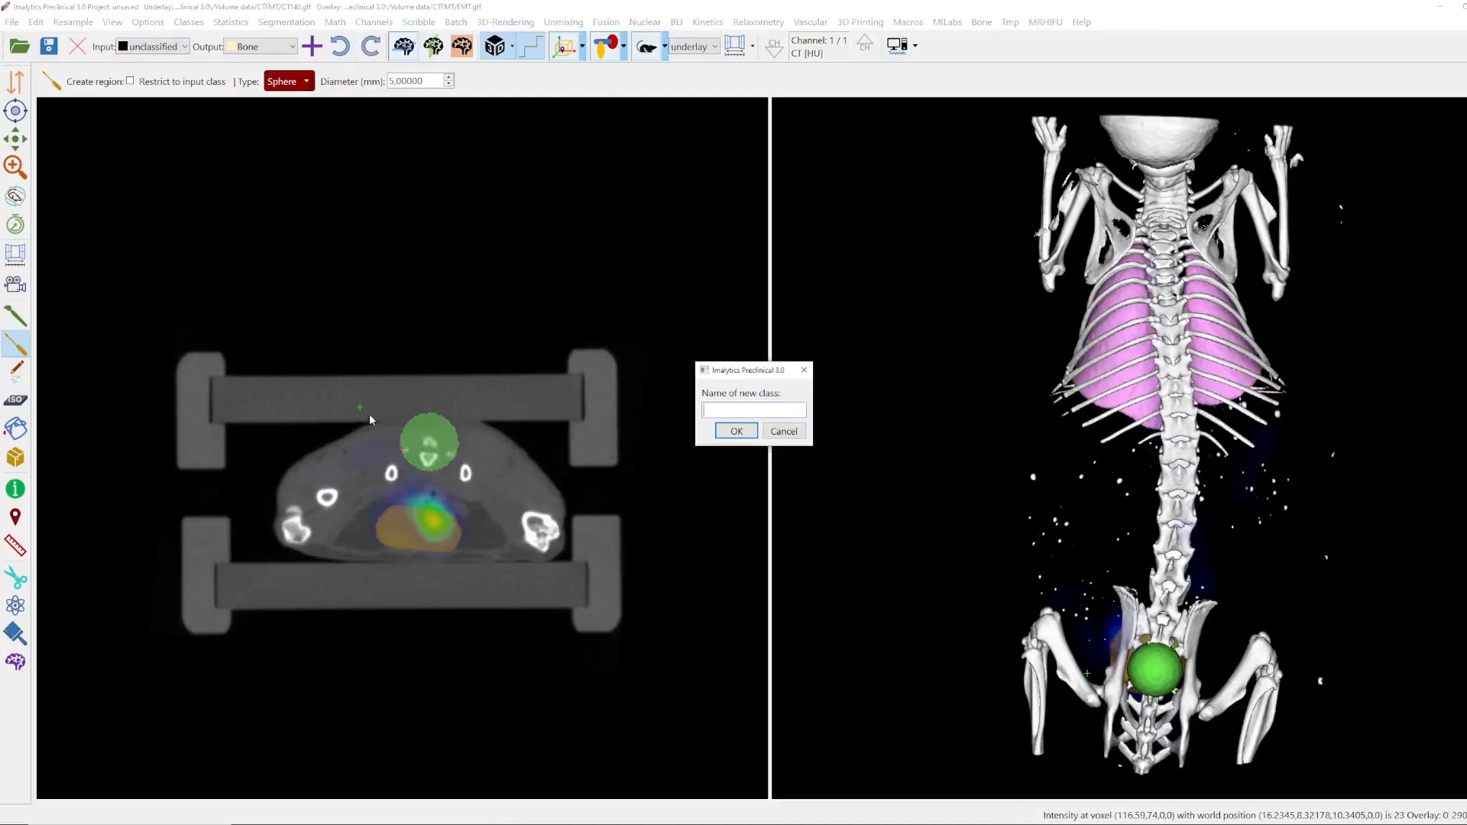
pyautogui.write('b')
pyautogui.press('Return')
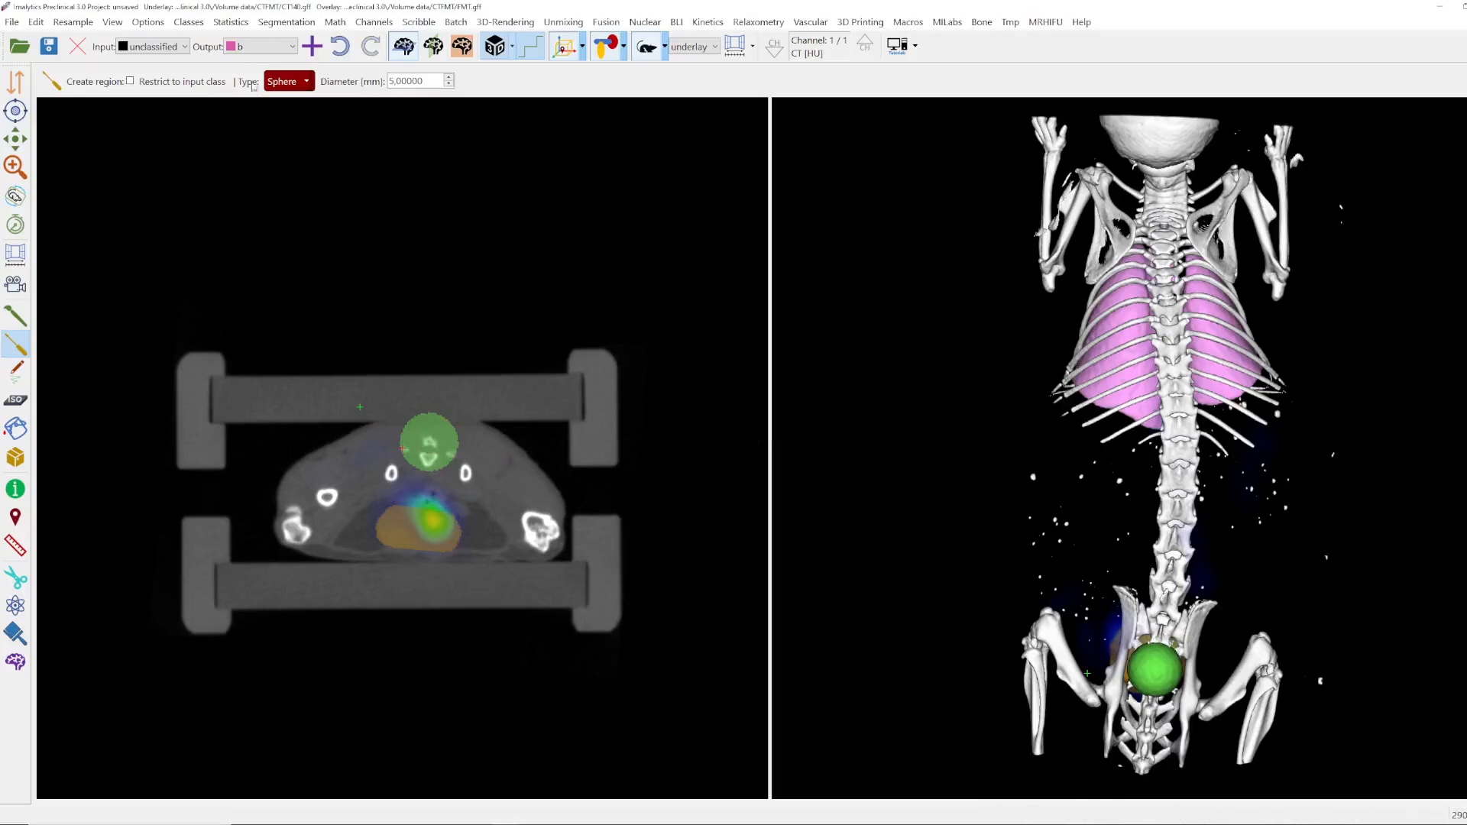
pyautogui.click(162, 83)
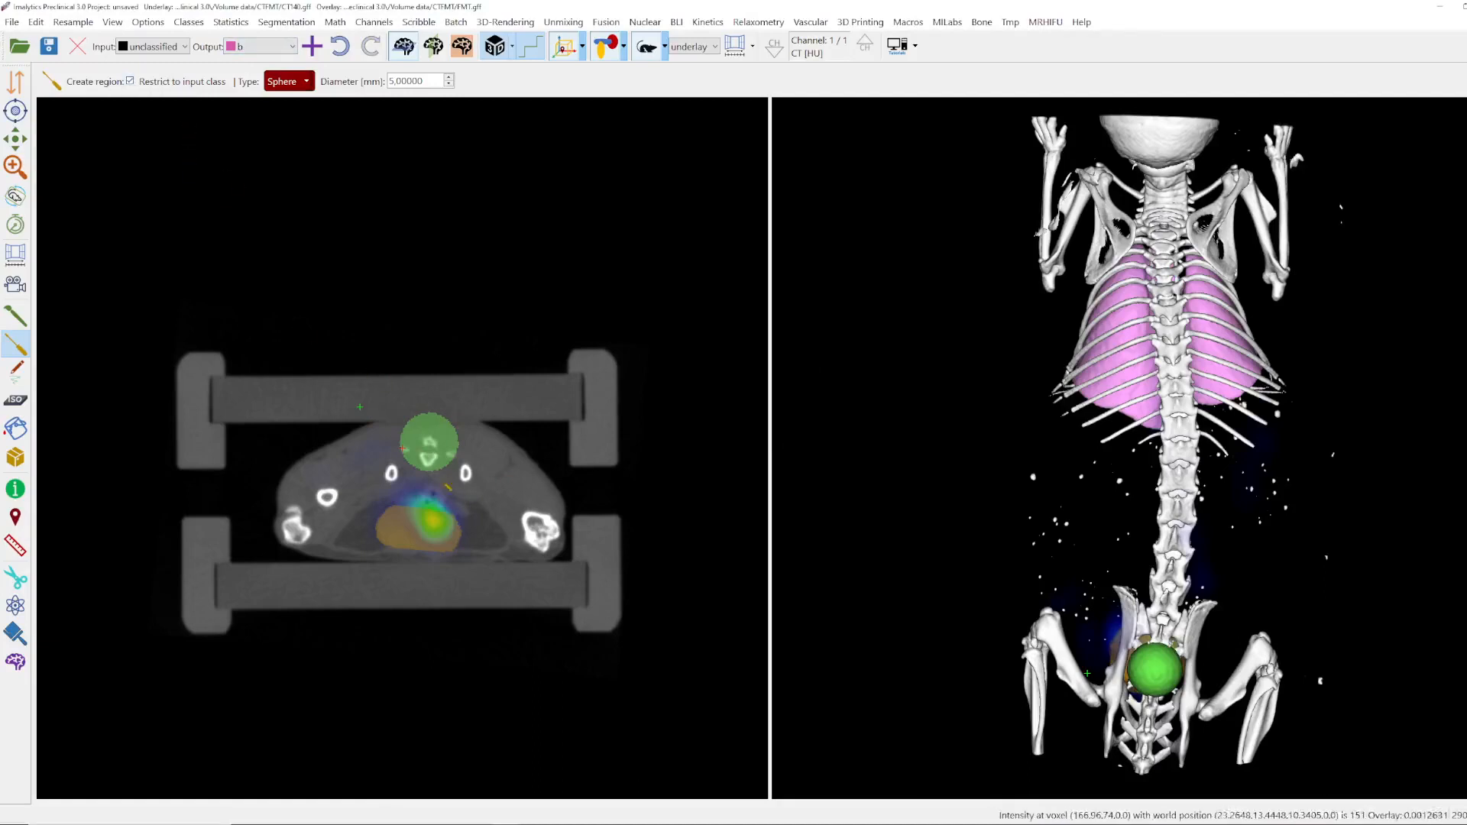
# Try a 5 mm sphere of class b at the upper edge of A's sphere, undo it, and place a 3 mm sphere there instead
pyautogui.click(418, 412)
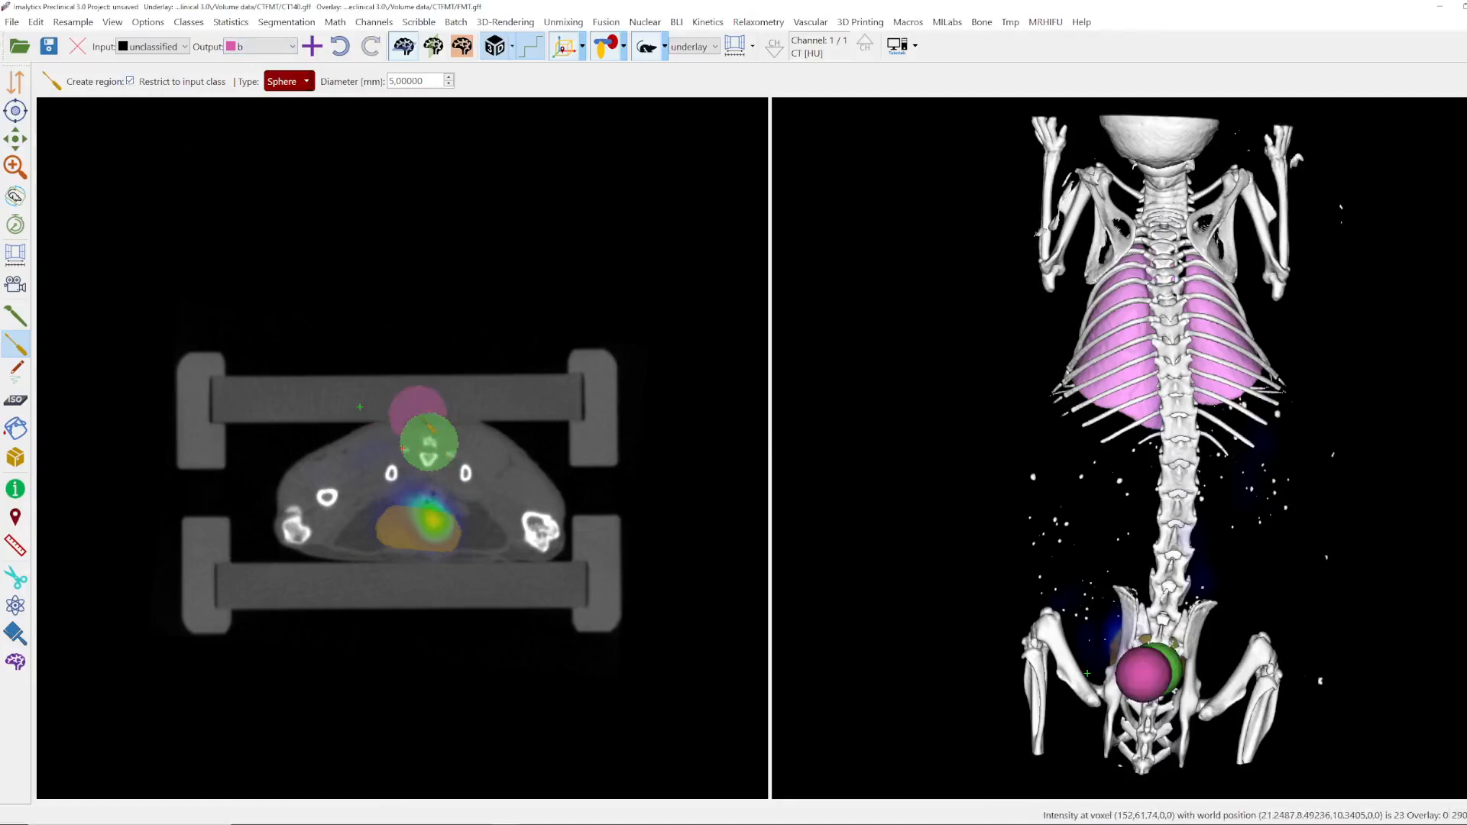
pyautogui.click(340, 46)
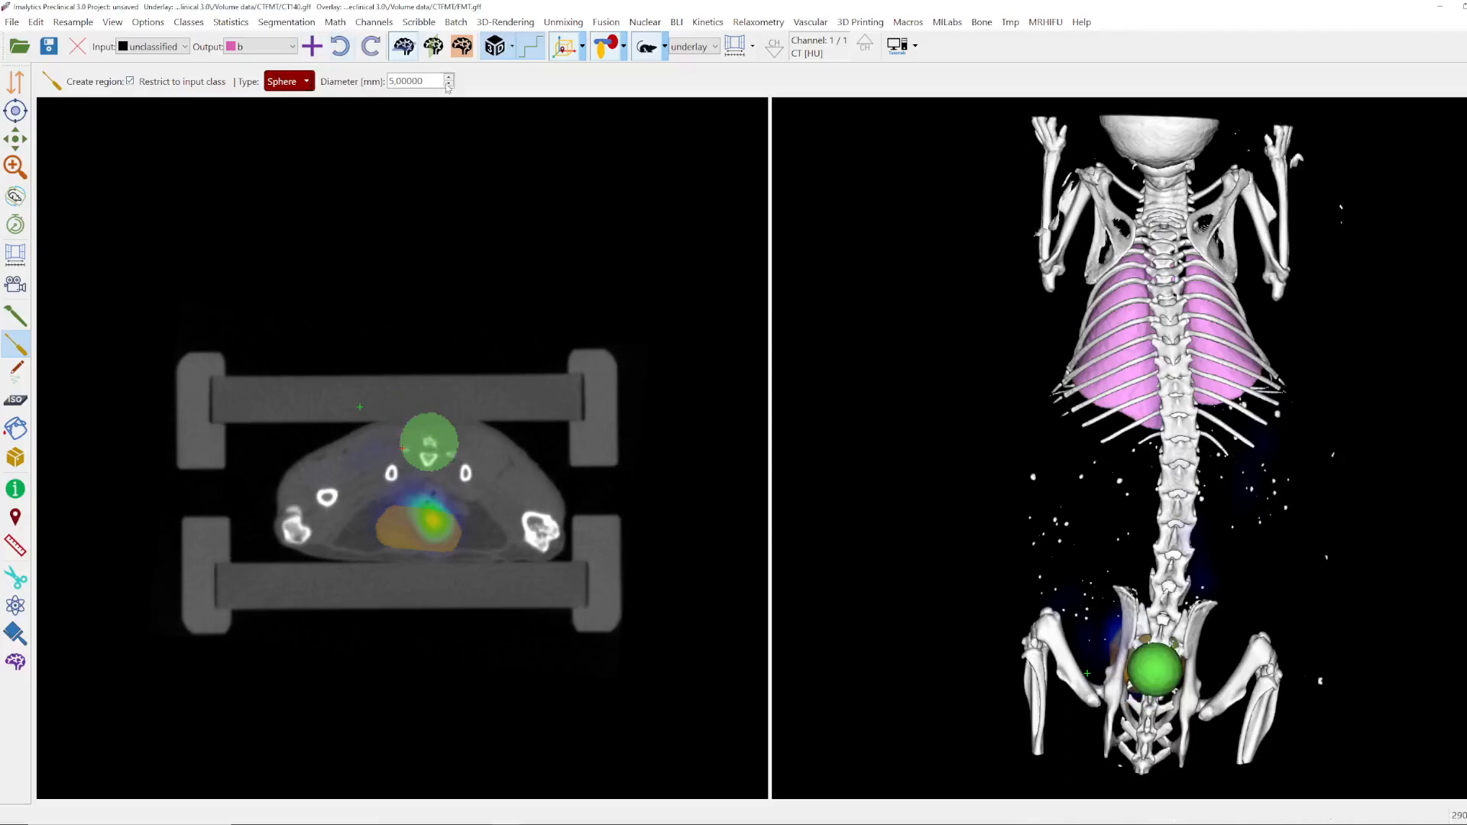
pyautogui.click(449, 85)
pyautogui.click(448, 84)
pyautogui.click(412, 413)
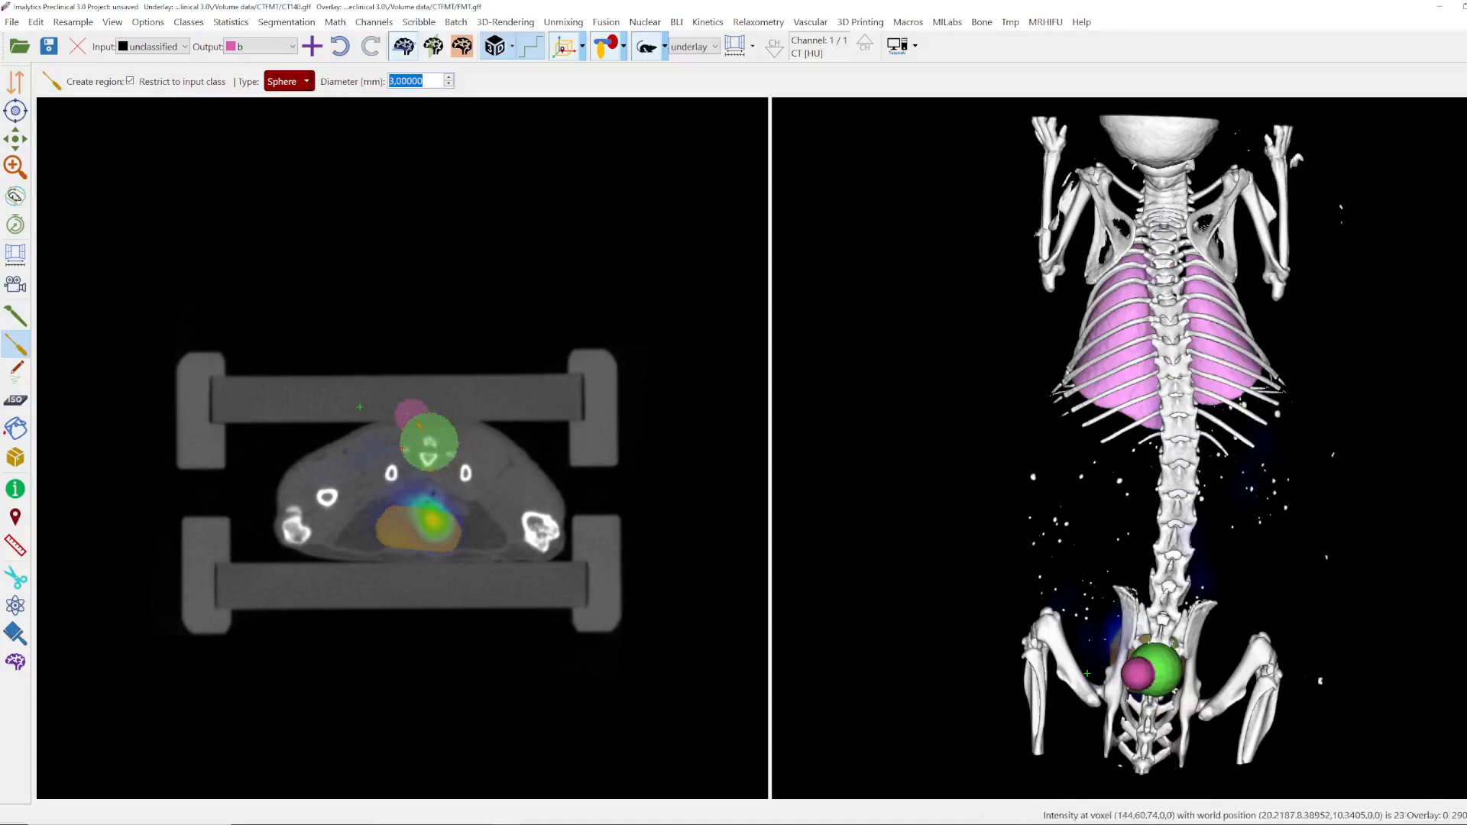
# Set A as input class and place two 3 mm class b spheres on A's sphere, the second with restriction to the input class off
pyautogui.click(153, 46)
pyautogui.click(137, 66)
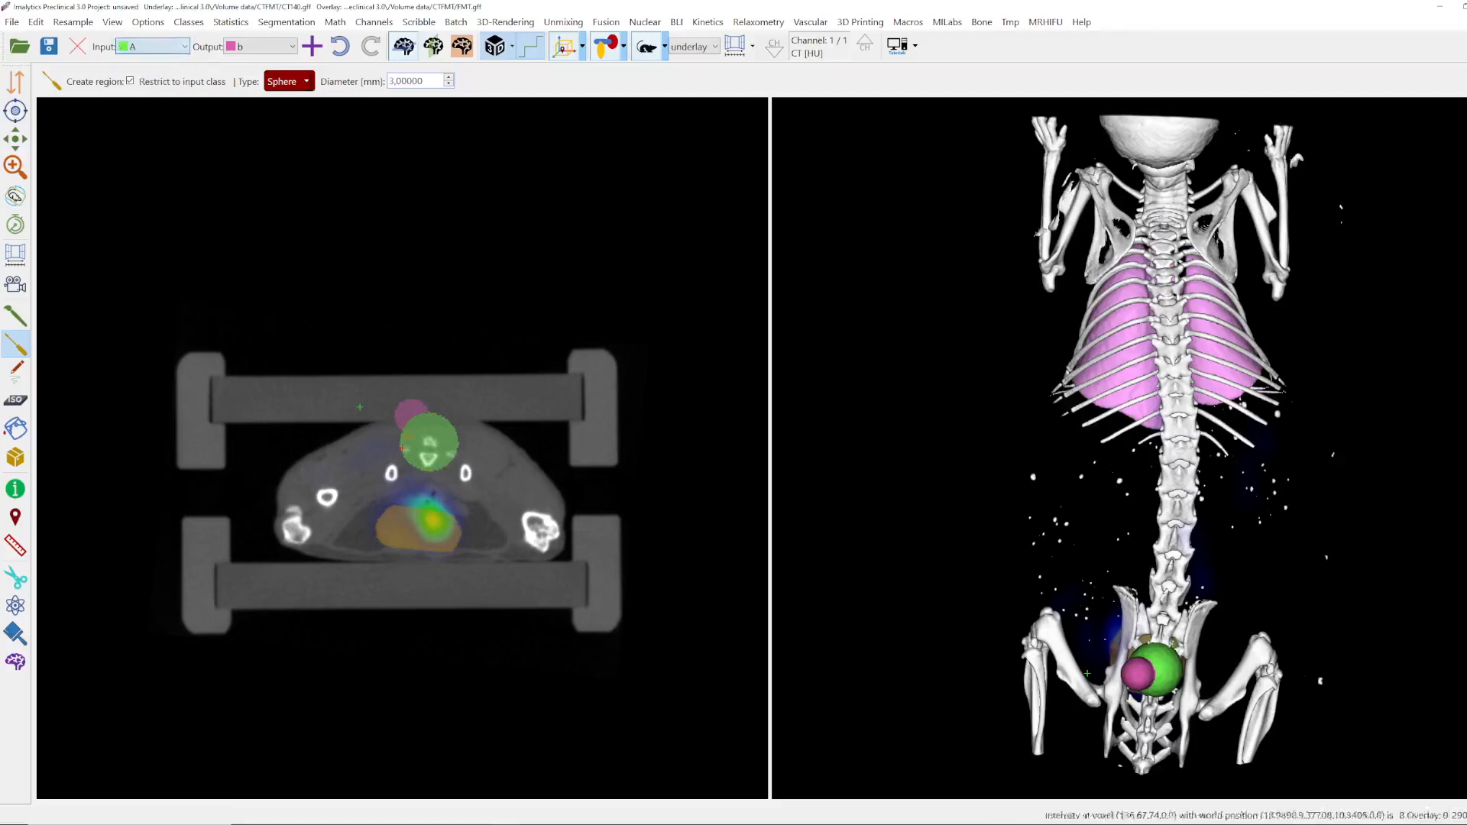
pyautogui.click(439, 425)
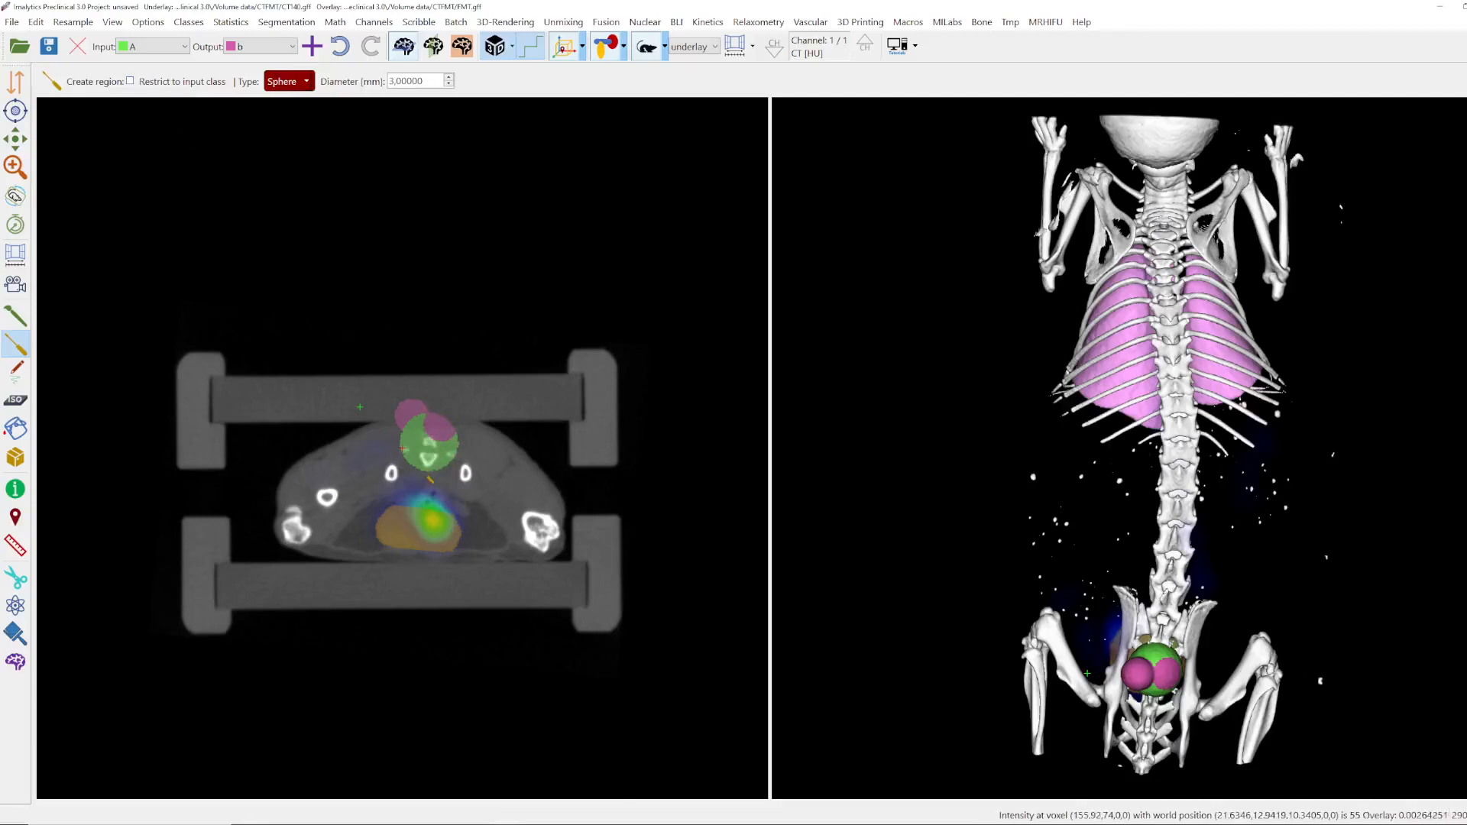
pyautogui.click(418, 466)
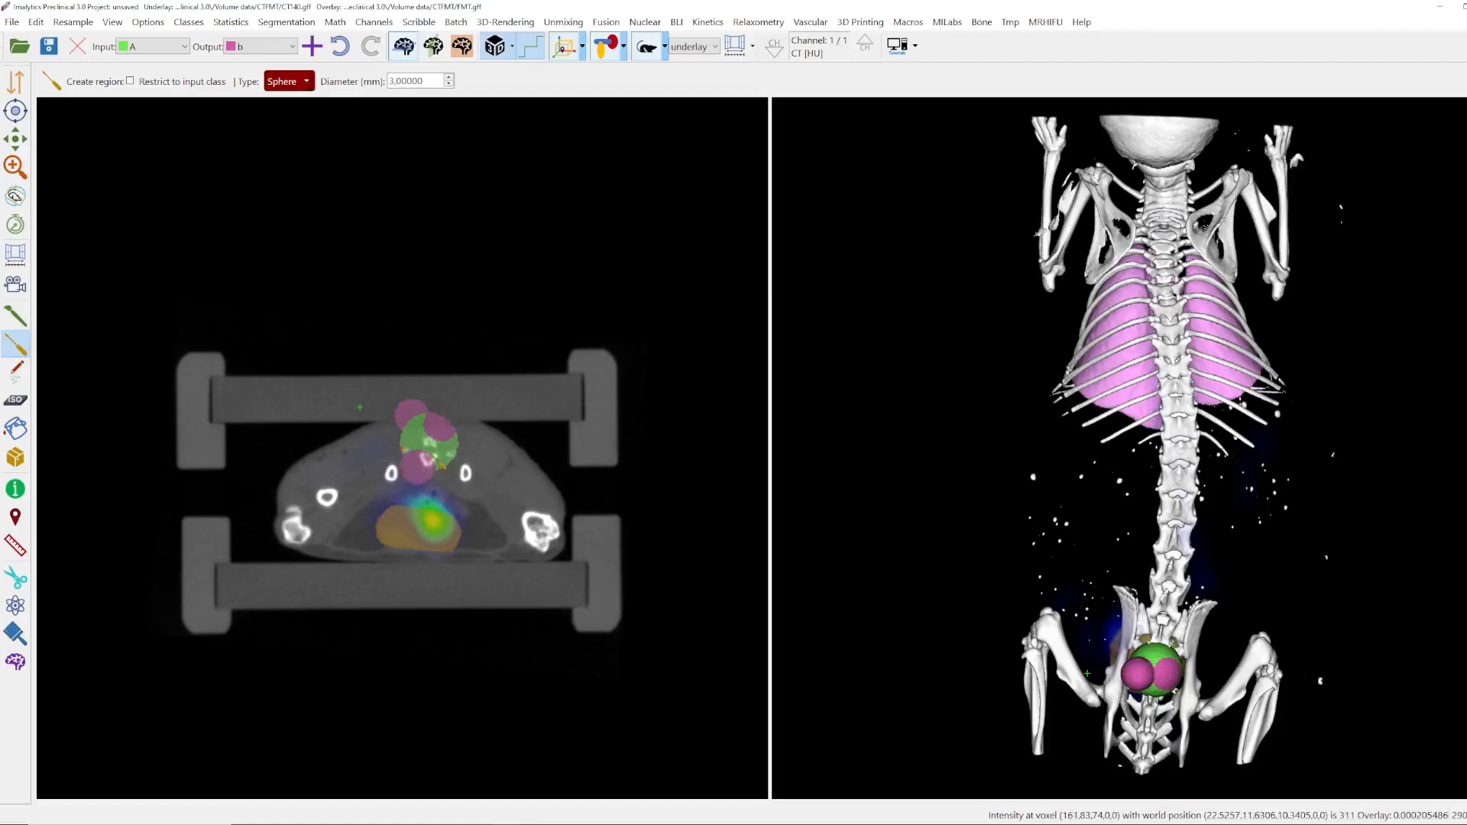
# Draw class b regions restricted to unclassified voxels, one beside the lumbar spine in the 3D rendering and one over a pelvic vertebra in a slice
pyautogui.click(20, 318)
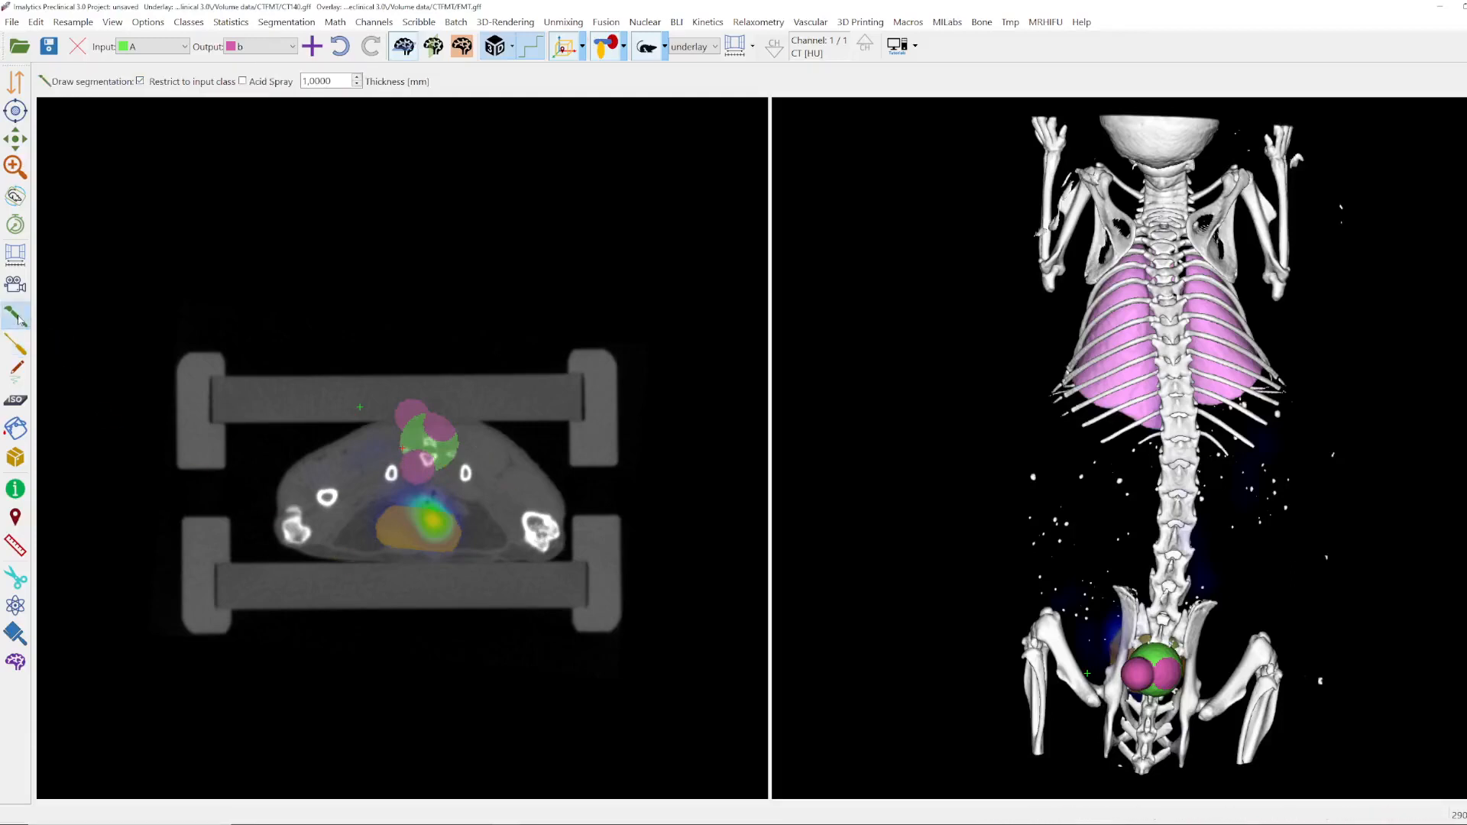
pyautogui.click(149, 47)
pyautogui.click(141, 60)
pyautogui.moveTo(1077, 468)
pyautogui.mouseDown()
pyautogui.moveTo(1136, 520)
pyautogui.moveTo(1074, 550)
pyautogui.mouseUp()
pyautogui.scroll(-10, 409, 488)
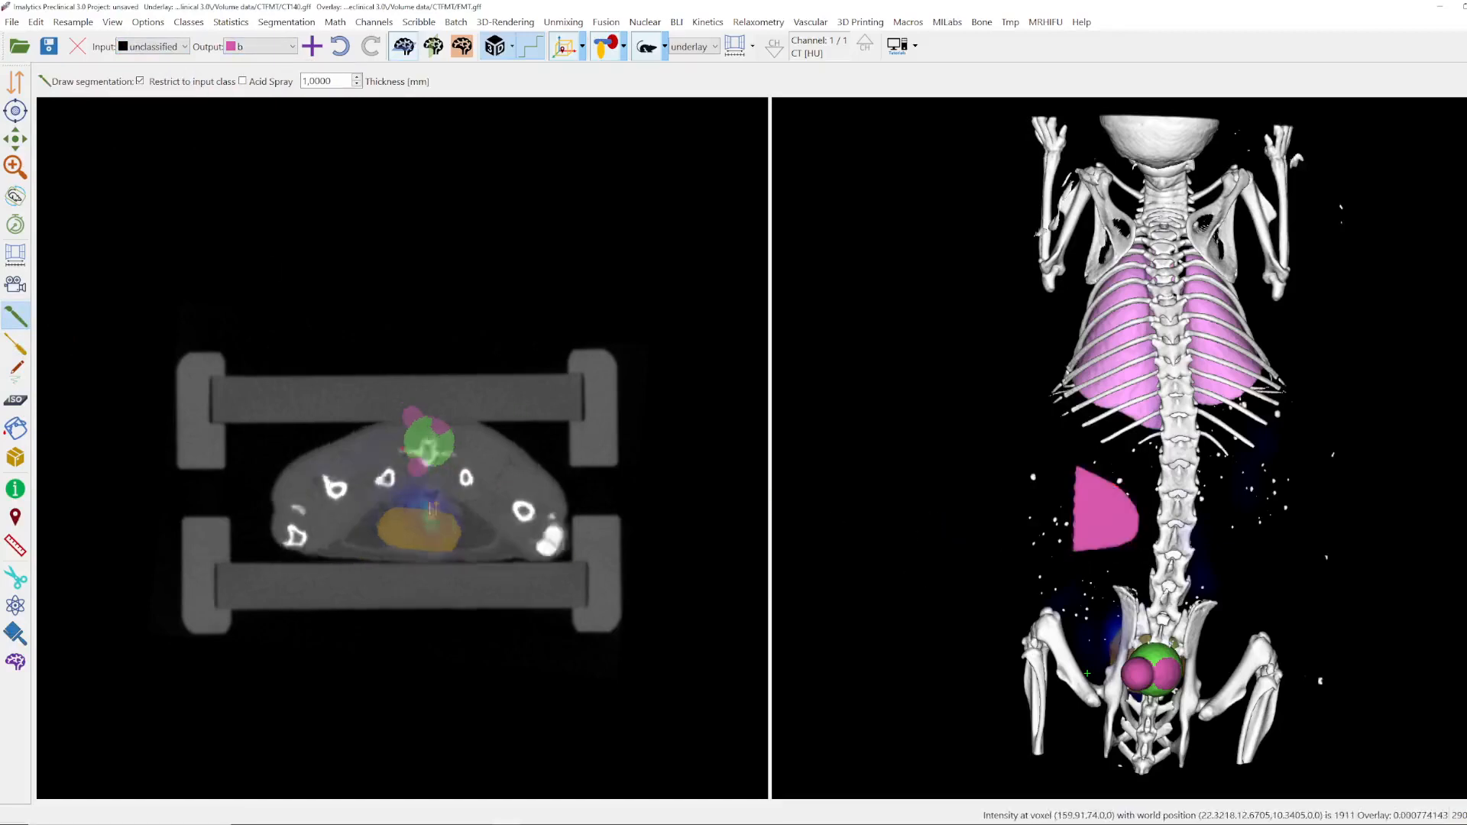
pyautogui.moveTo(413, 449); pyautogui.dragTo(393, 499)
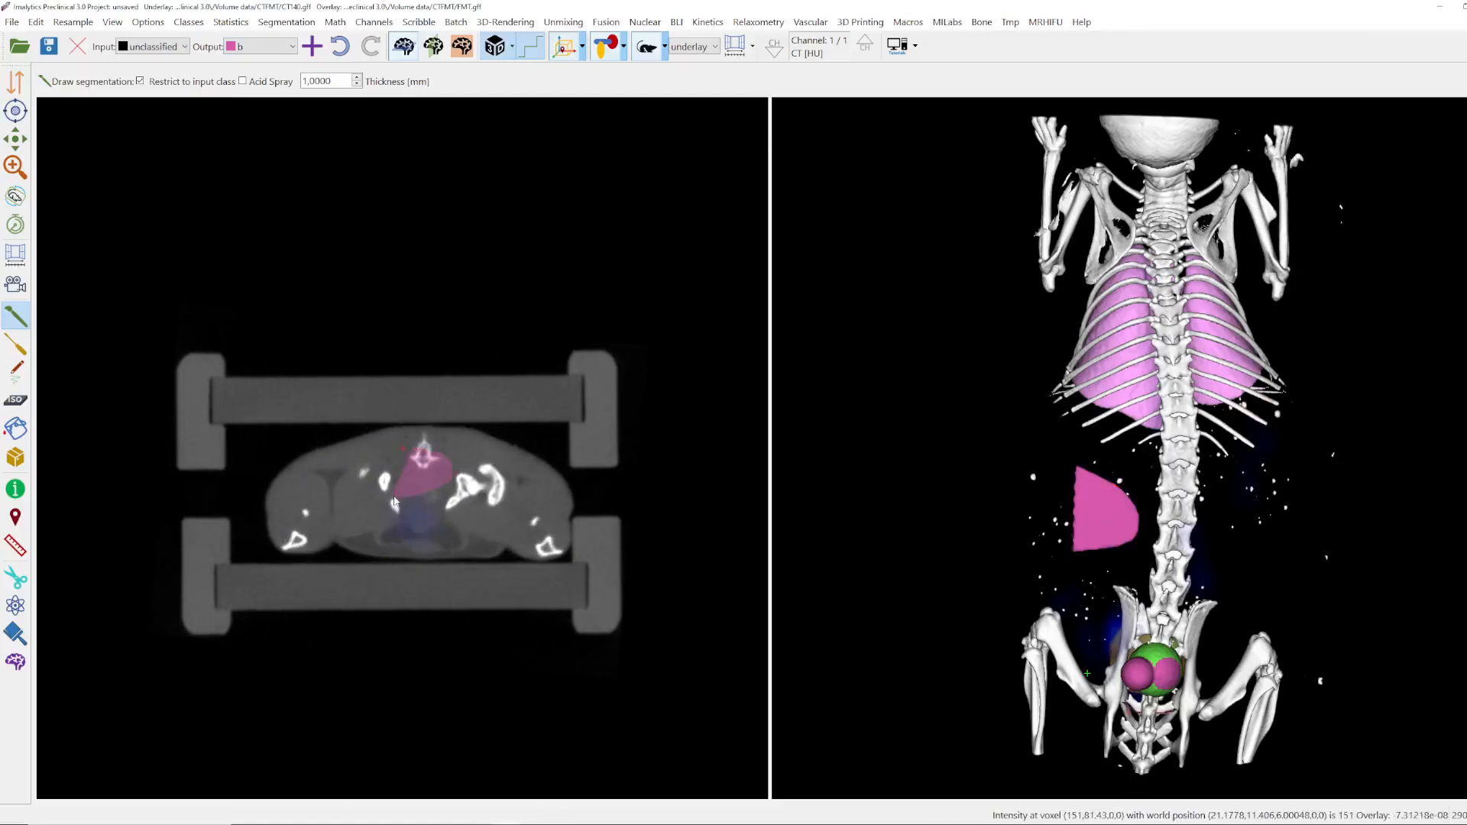
# Set Bladder as input class, draw a class b region over the bladder area in the 3D rendering, and check the slices
pyautogui.click(140, 47)
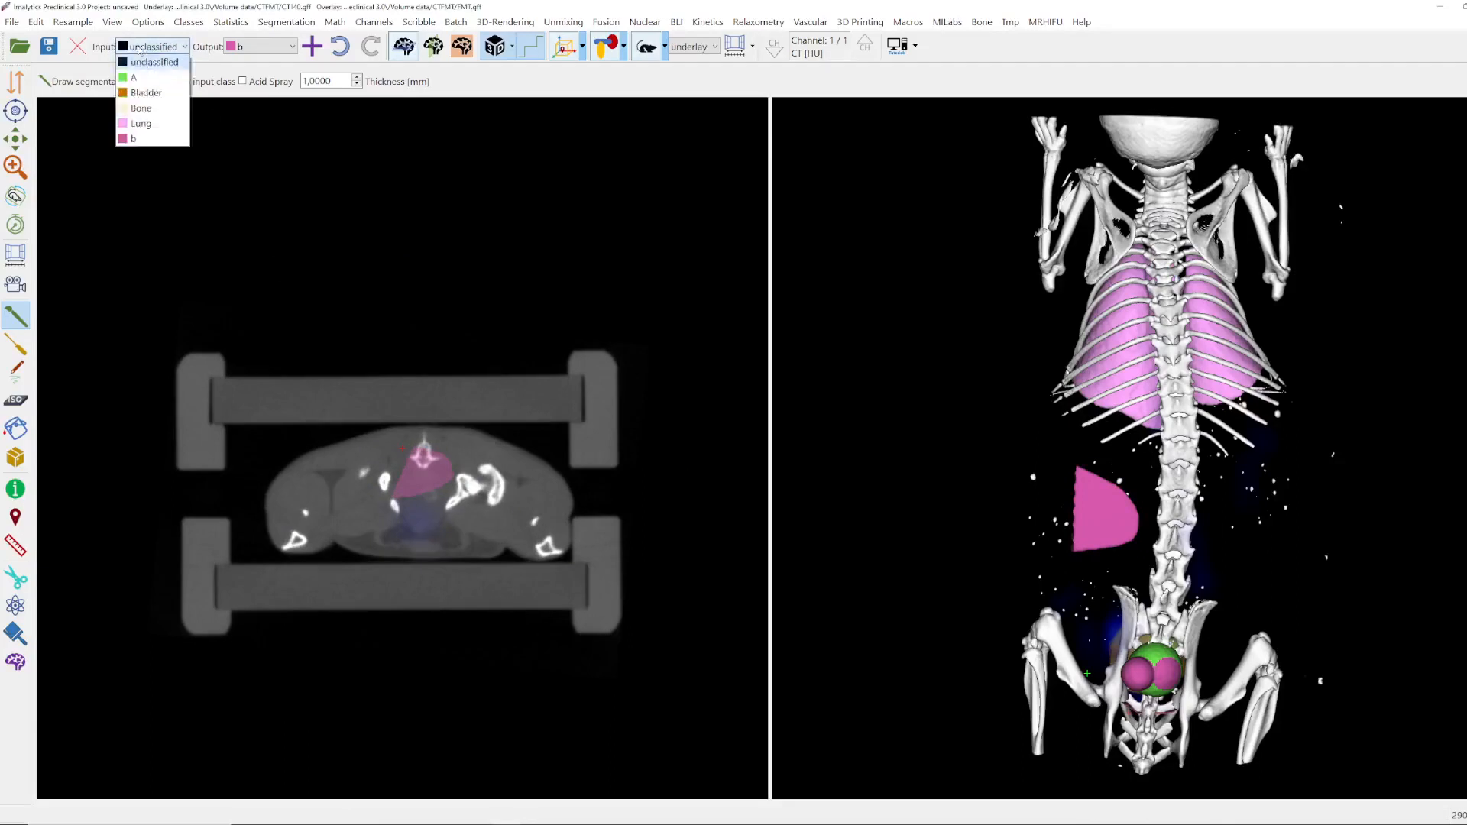
pyautogui.click(140, 81)
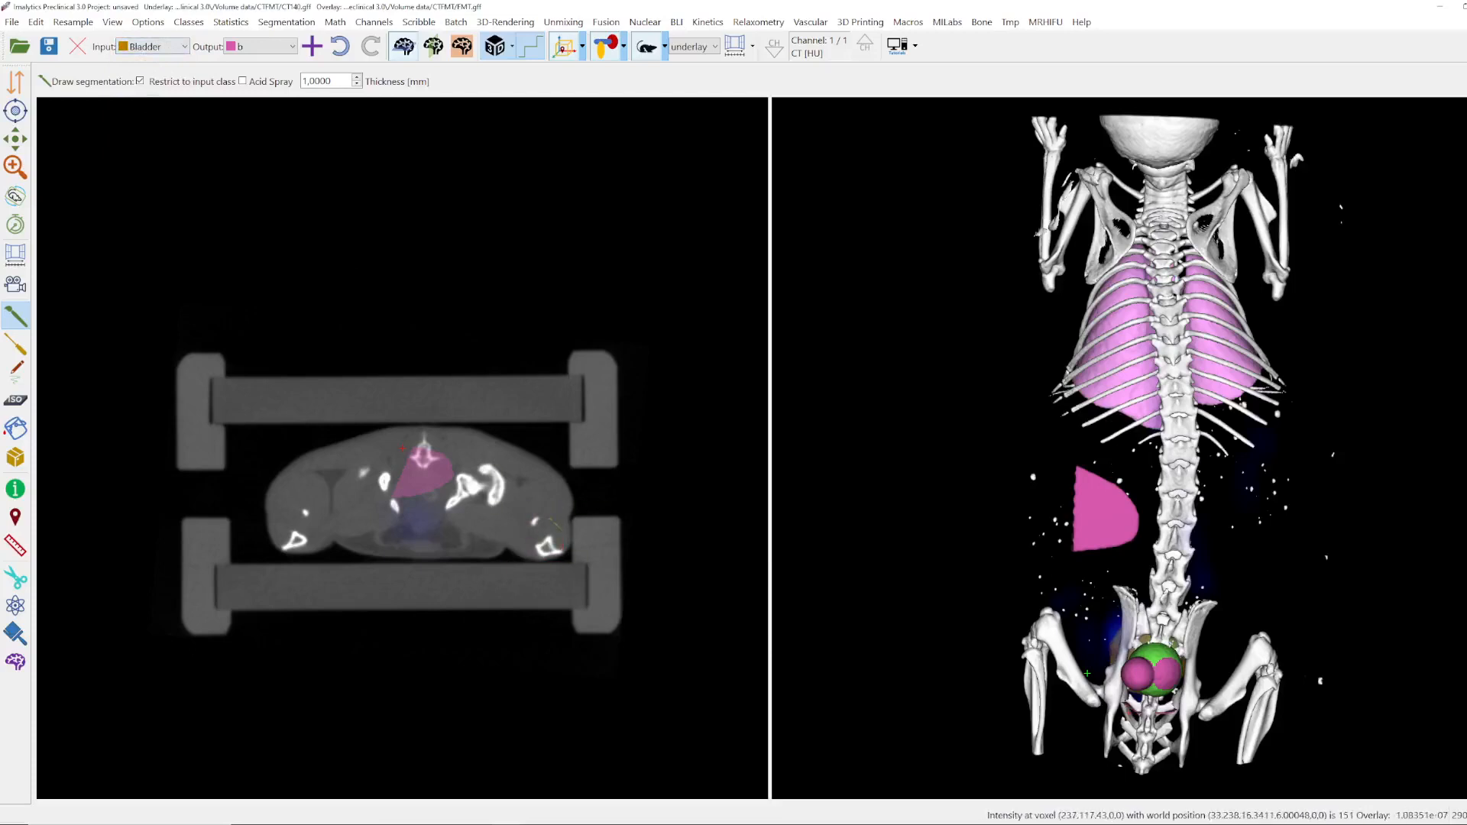
pyautogui.moveTo(1068, 567)
pyautogui.mouseDown()
pyautogui.moveTo(1086, 574)
pyautogui.moveTo(1062, 619)
pyautogui.mouseUp()
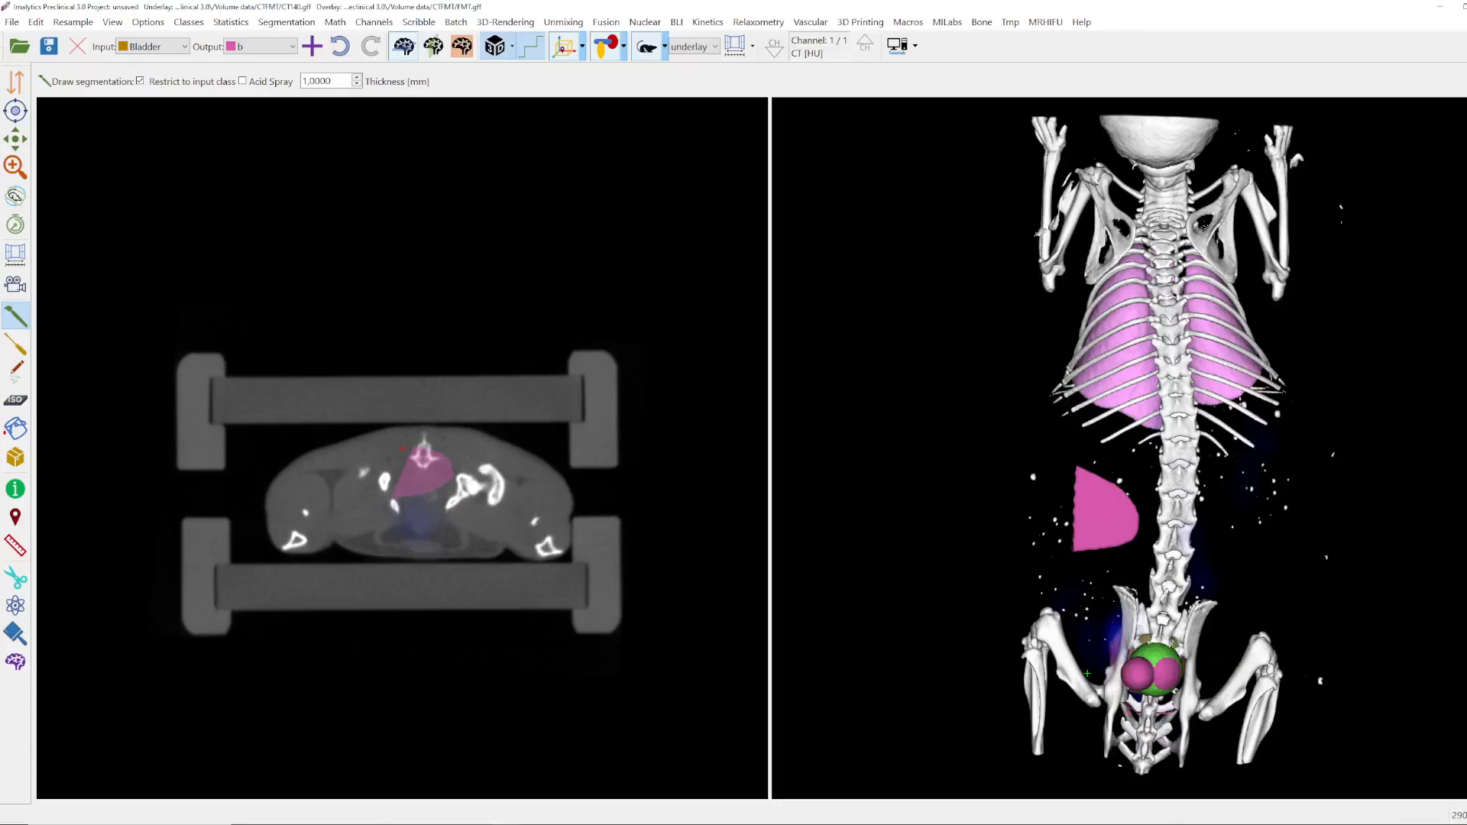
pyautogui.scroll(-2, 539, 577)
pyautogui.scroll(-10, 539, 577)
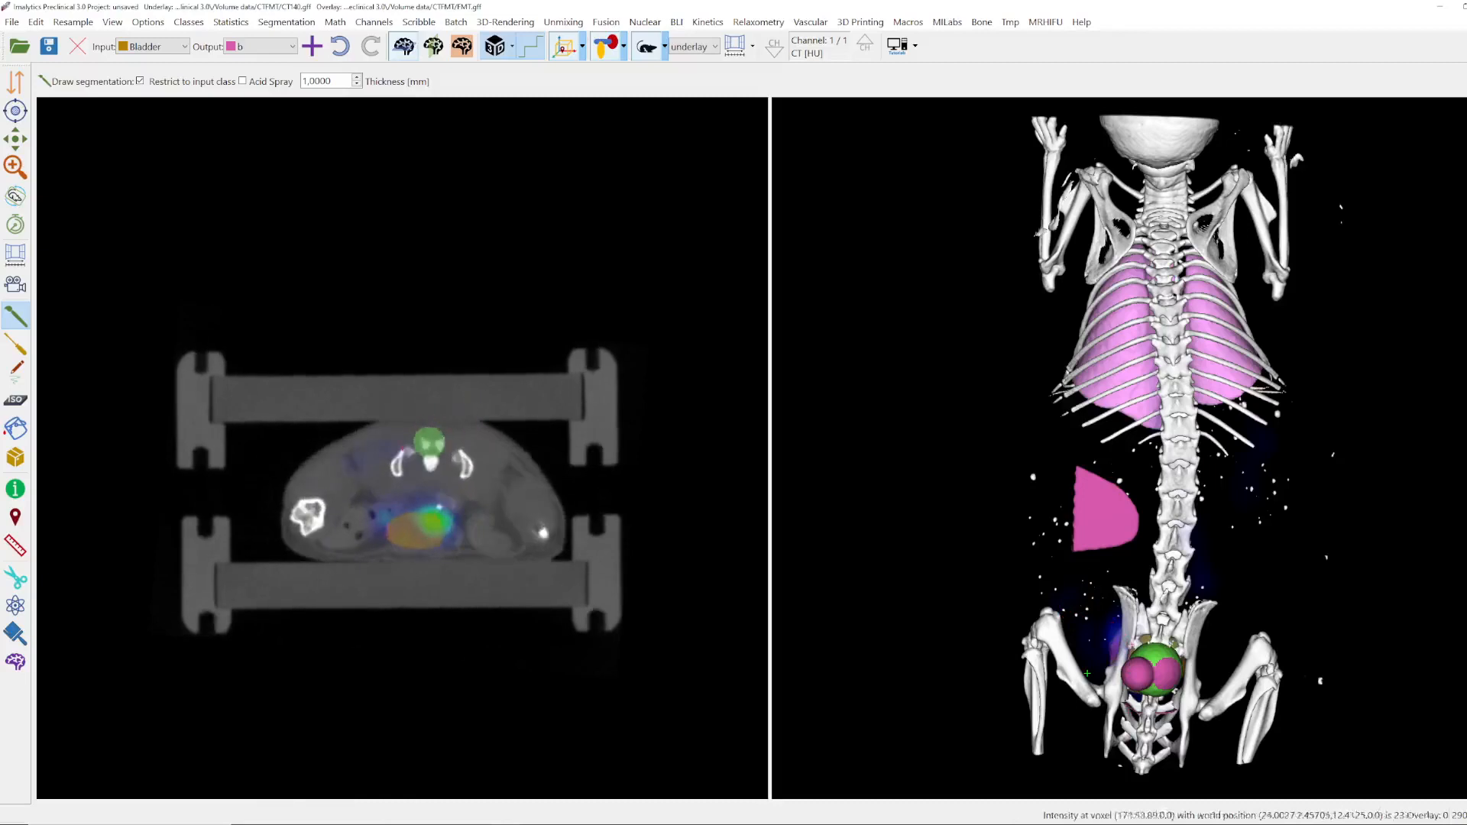